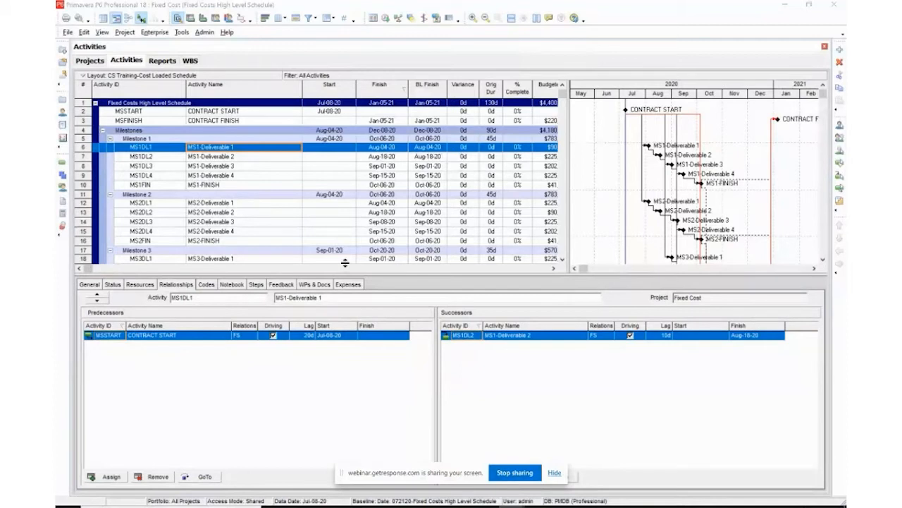
Look through the milestone activities and widen the activity table to show the full Budgeted Total Cost and Earned Cost to Date columns.
scroll(353, 219, "down", 5)
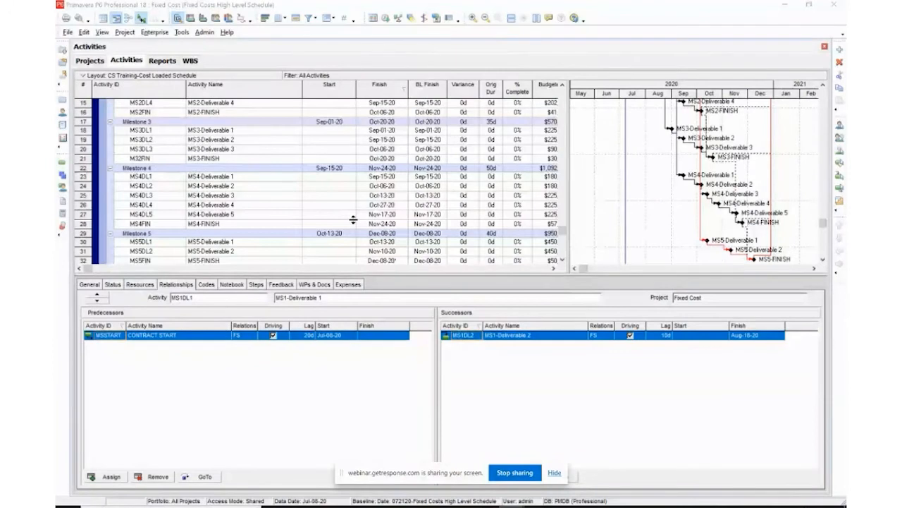
scroll(354, 219, "up", 4)
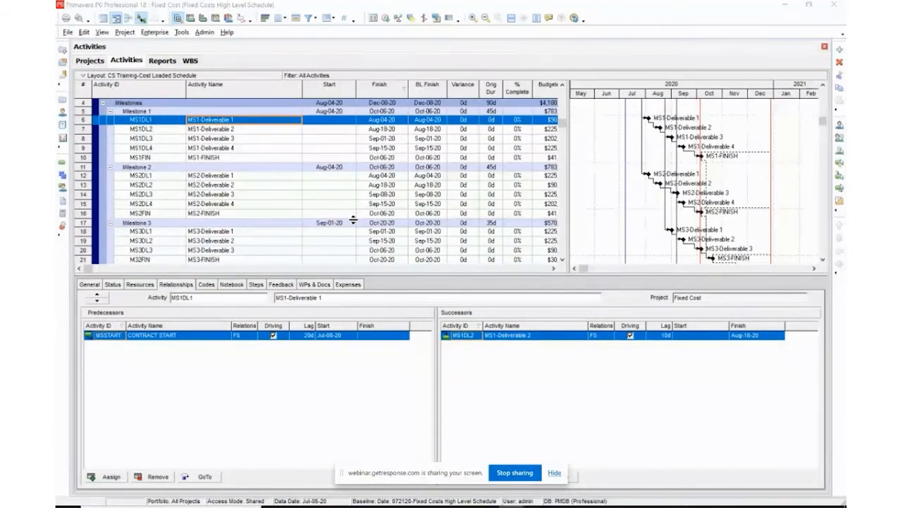
scroll(353, 220, "up", 1)
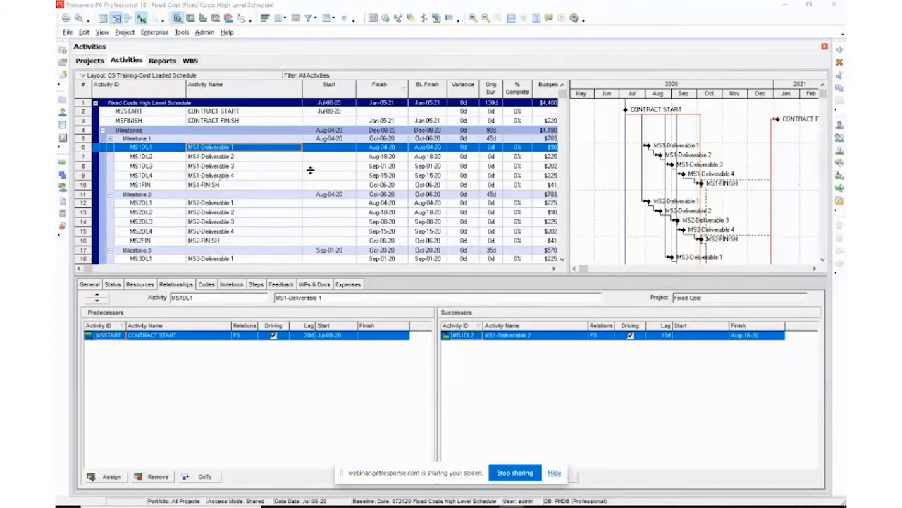
scroll(310, 170, "down", 5)
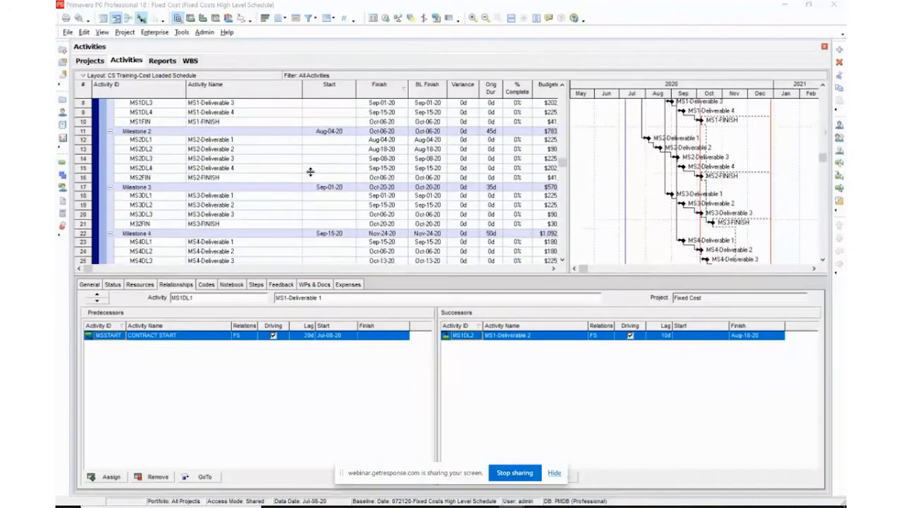
scroll(310, 170, "up", 5)
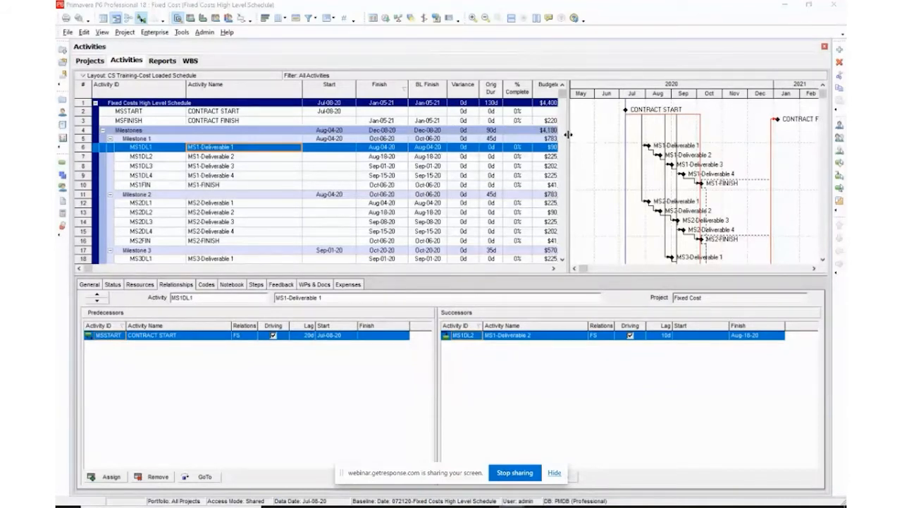
left_click_drag(587, 134, 640, 136)
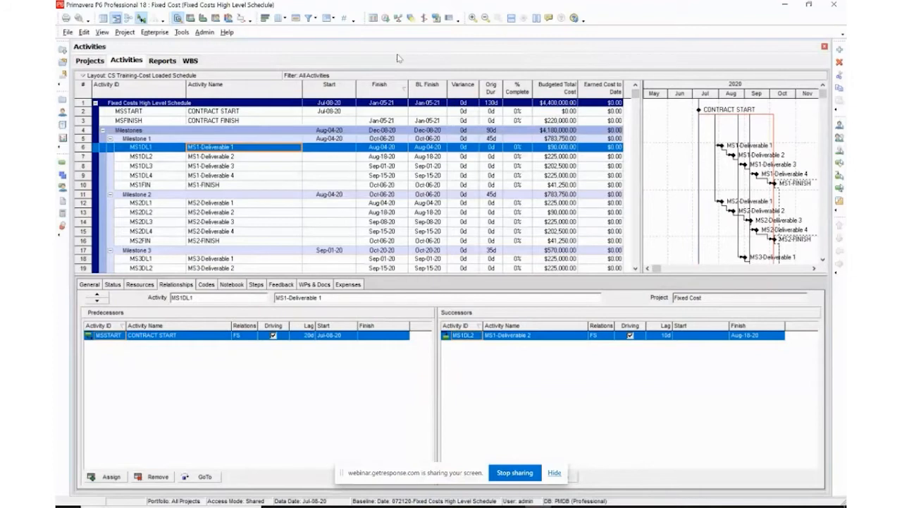
Review the columns selected for the activity layout and the project's WBS structure, returning to the activities.
left_click(277, 19)
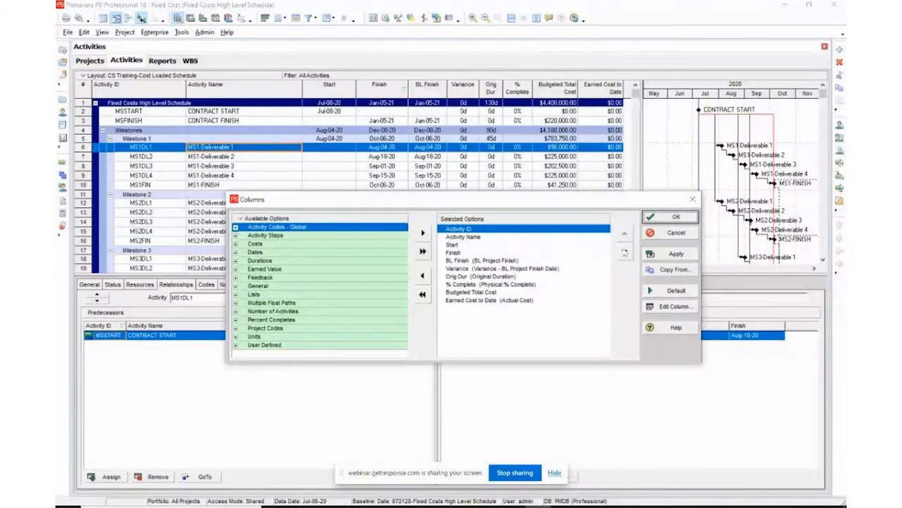
left_click(675, 233)
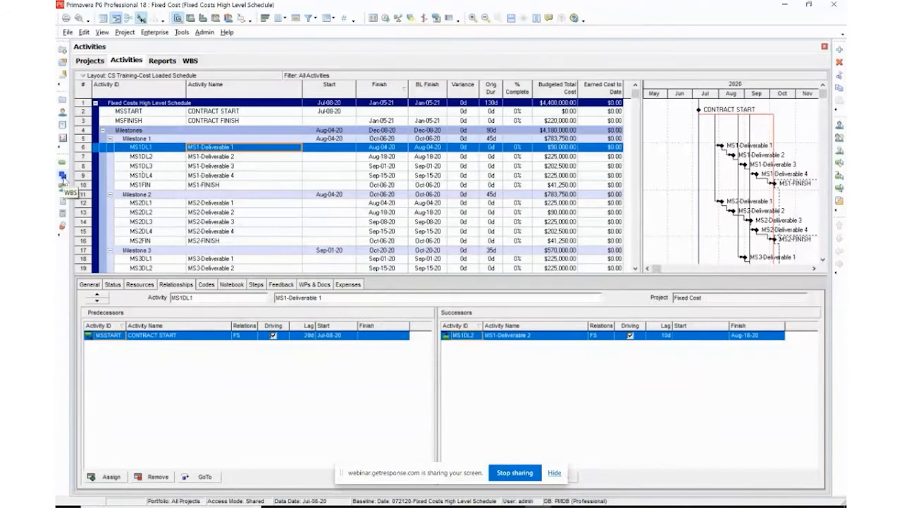
left_click(62, 176)
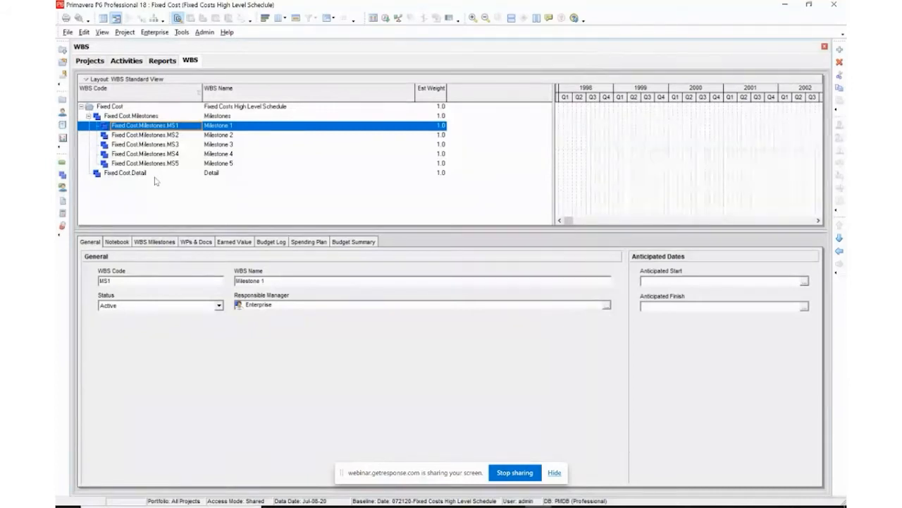
left_click(62, 165)
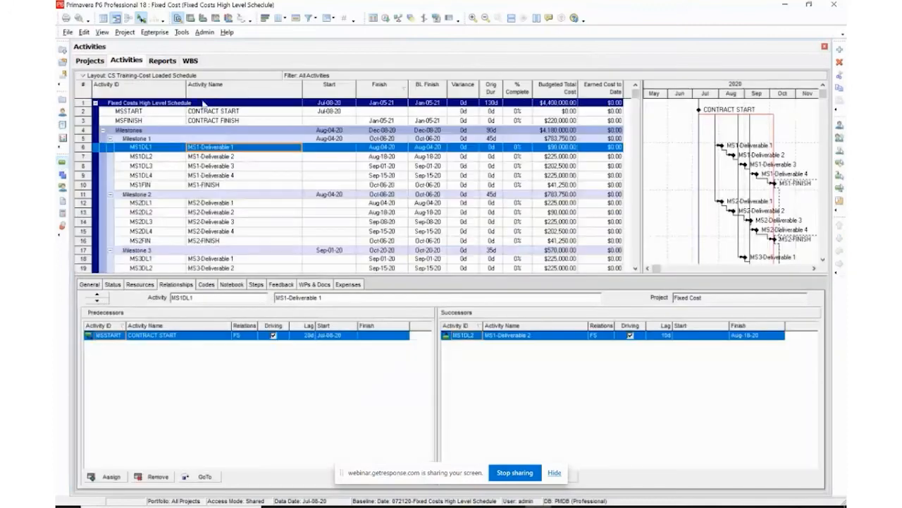
Inspect the activity layout's grouping by WBS and its sort fields without changing them.
left_click(329, 19)
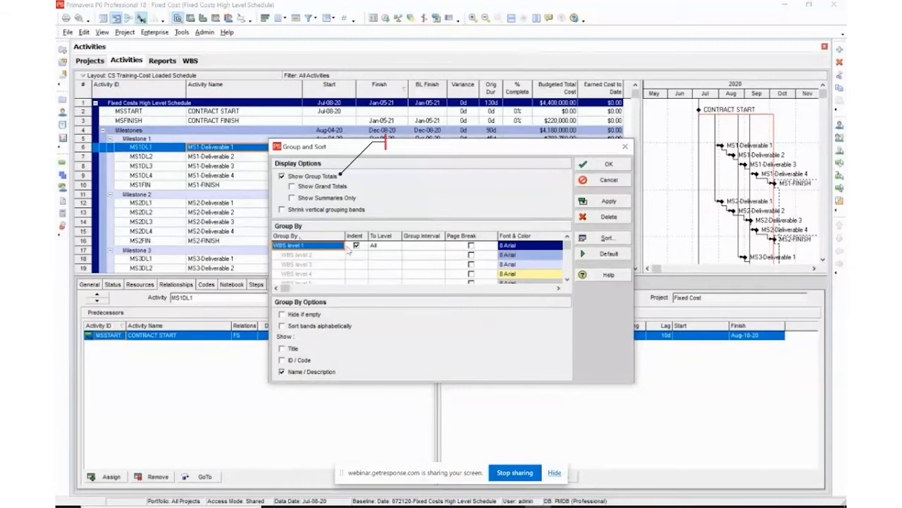
left_click(606, 238)
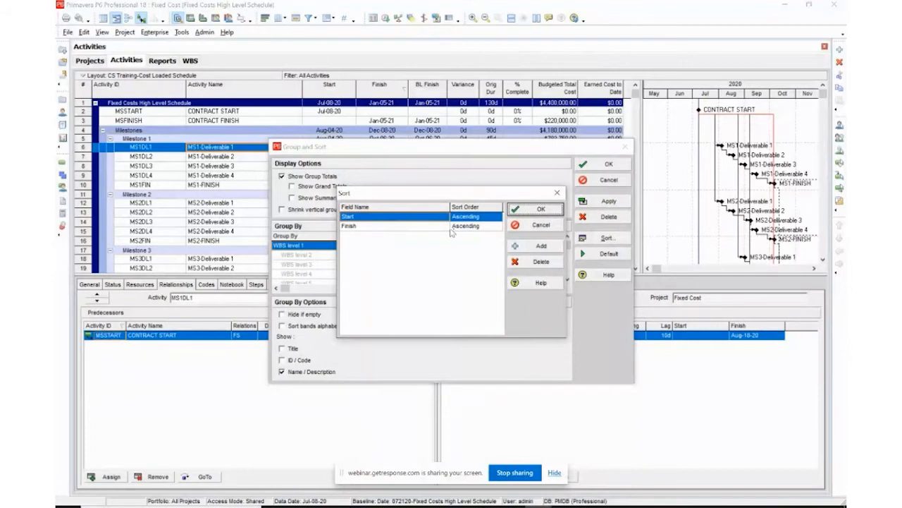
left_click(532, 225)
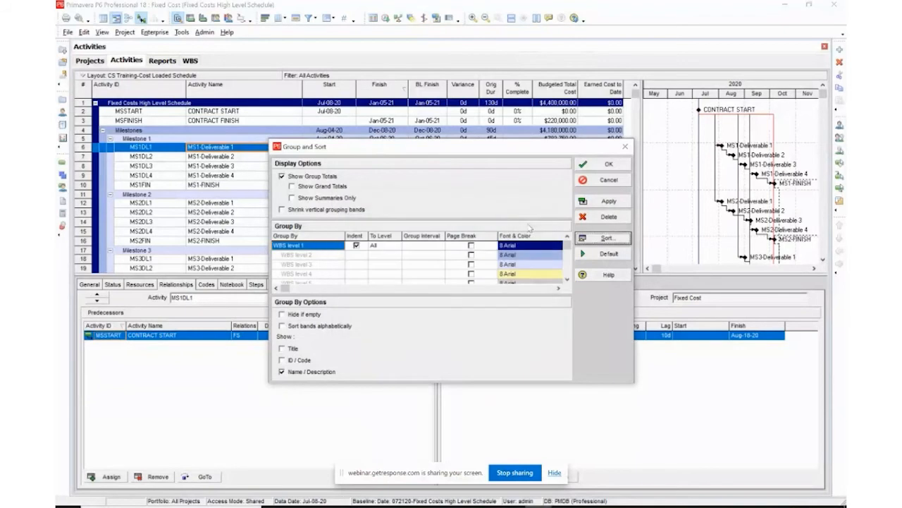
left_click(591, 181)
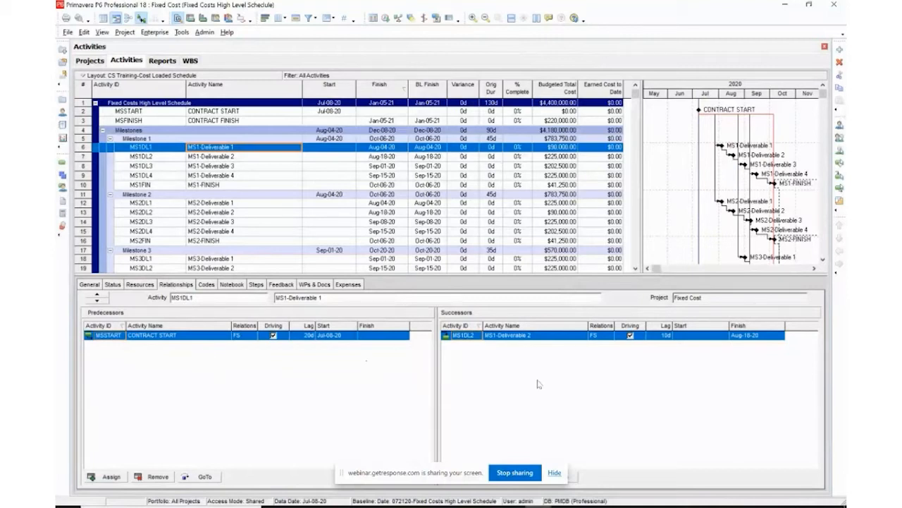
Examine the relationships of CONTRACT START and MS1-Deliverable 1, and the expense items assigned to MS1-Deliverable 1.
left_click(248, 113)
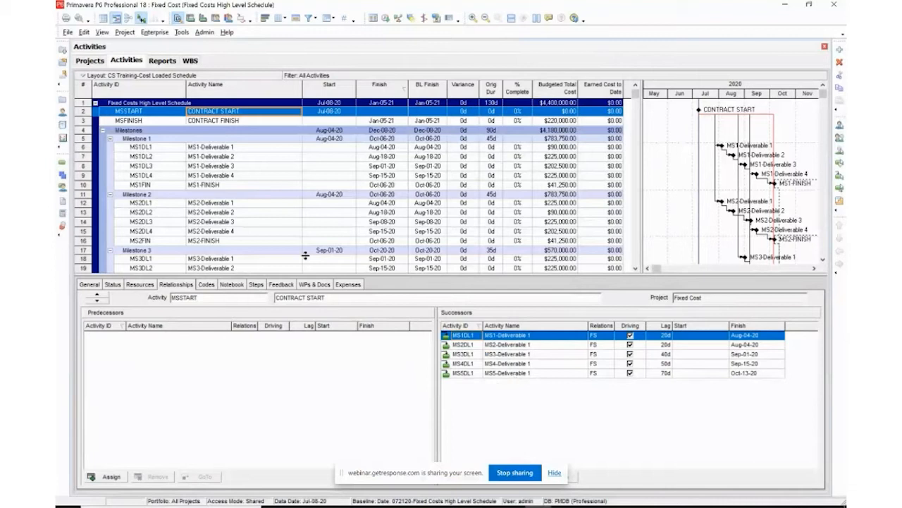
left_click(241, 149)
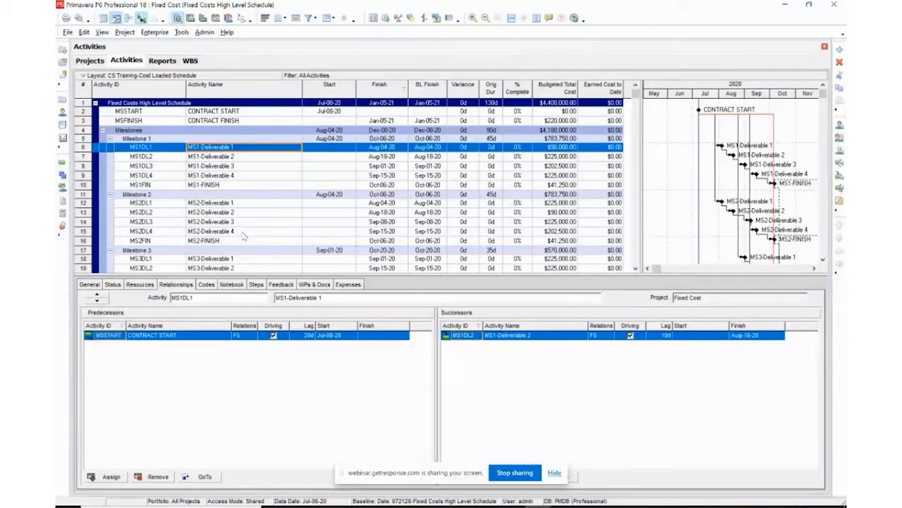
left_click(353, 286)
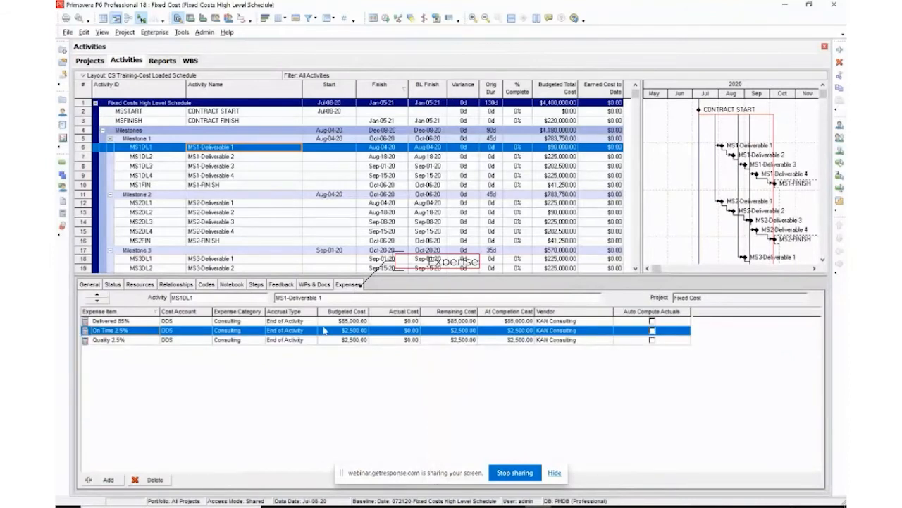
left_click(134, 321)
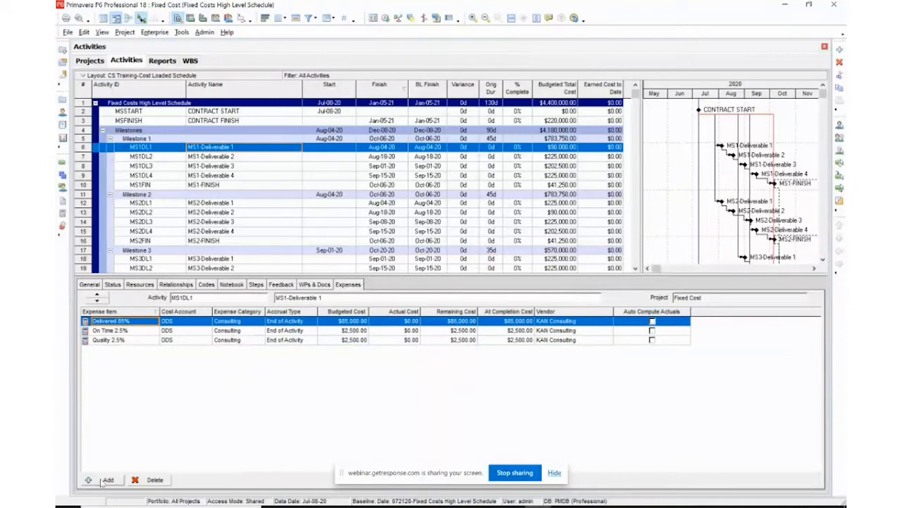
Add a new expense item to MS1-Deliverable 1 and browse all cost accounts available for it without assigning one.
left_click(107, 480)
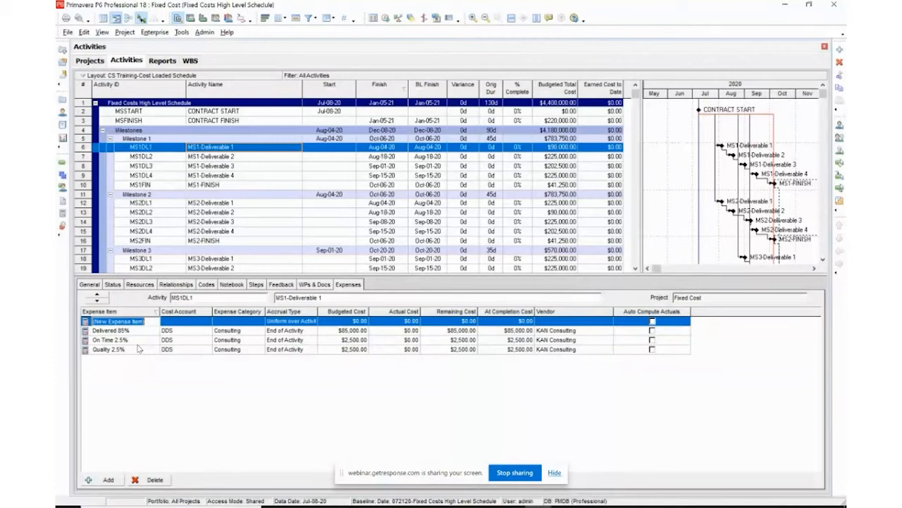
left_click(195, 324)
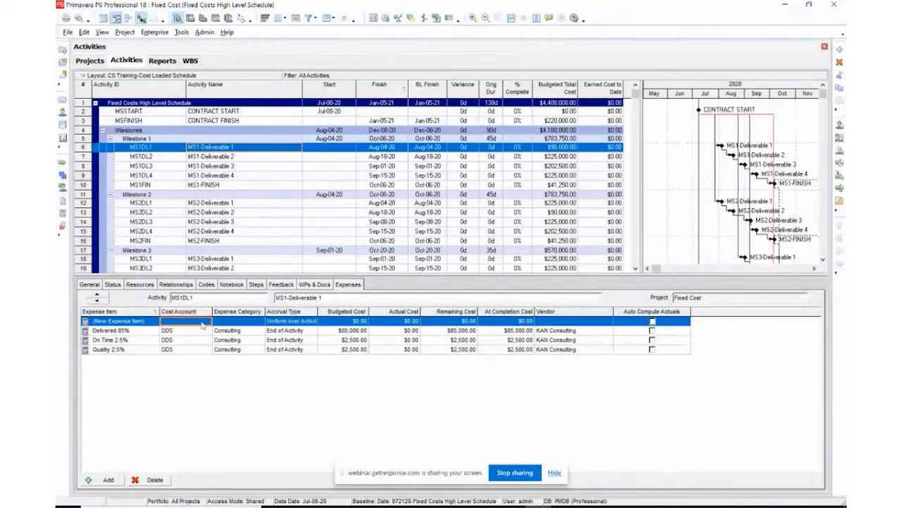
left_click(208, 322)
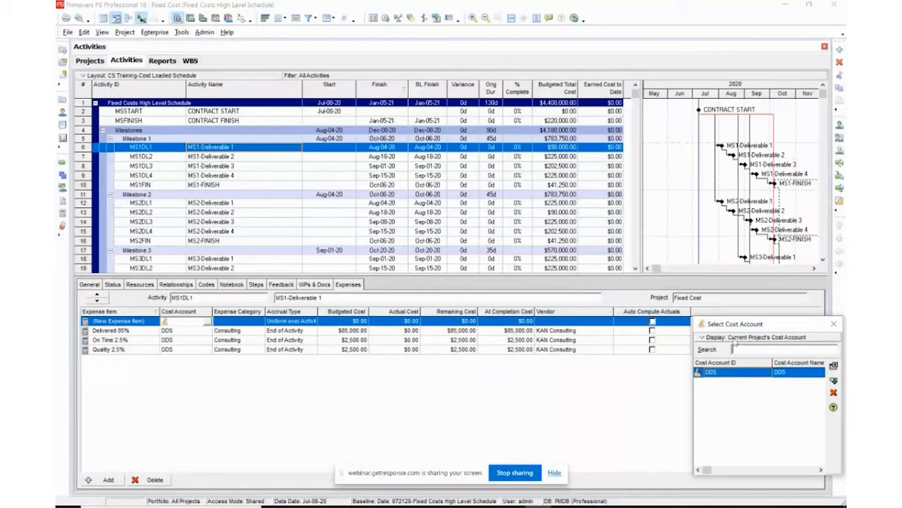
right_click(697, 344)
mouse_move(741, 381)
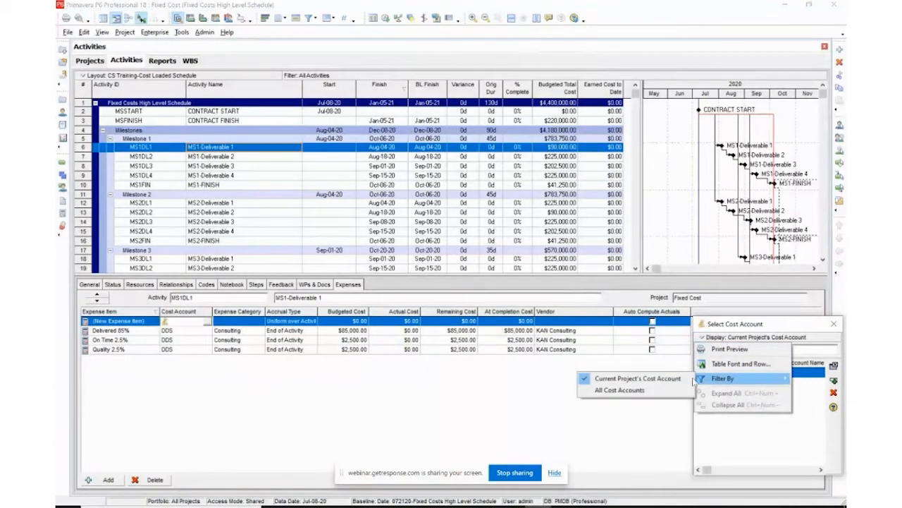
left_click(630, 390)
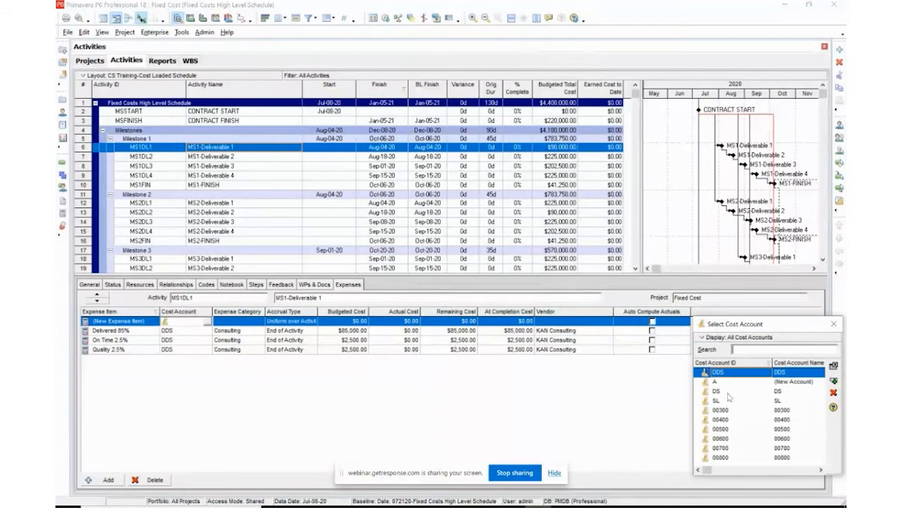
left_click(834, 366)
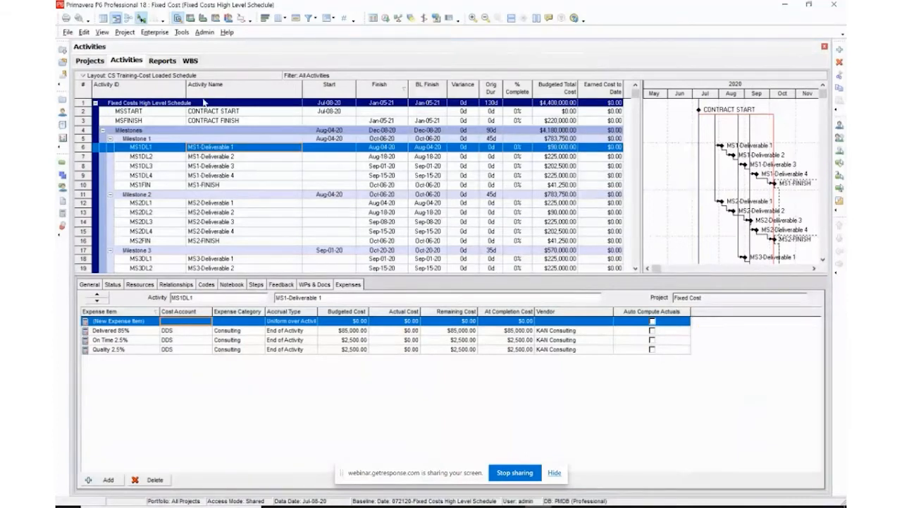
View the enterprise cost accounts dictionary and close it.
left_click(154, 33)
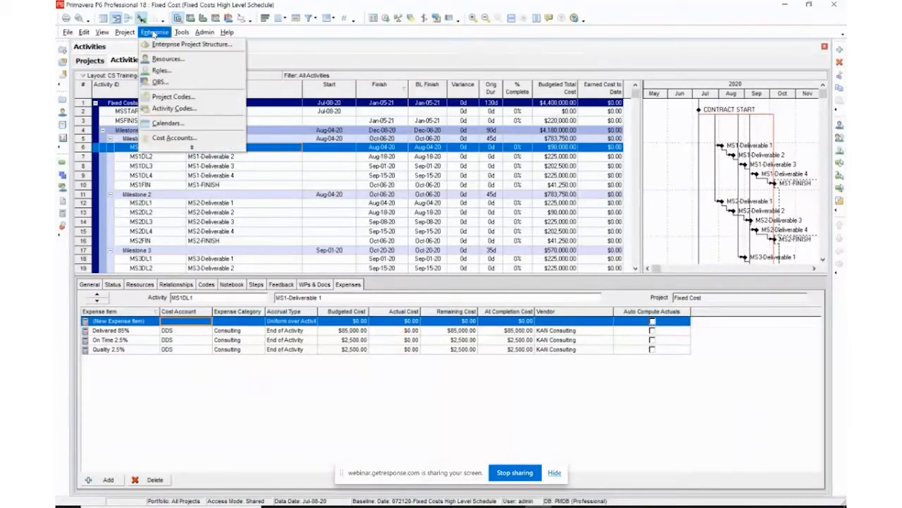
left_click(155, 138)
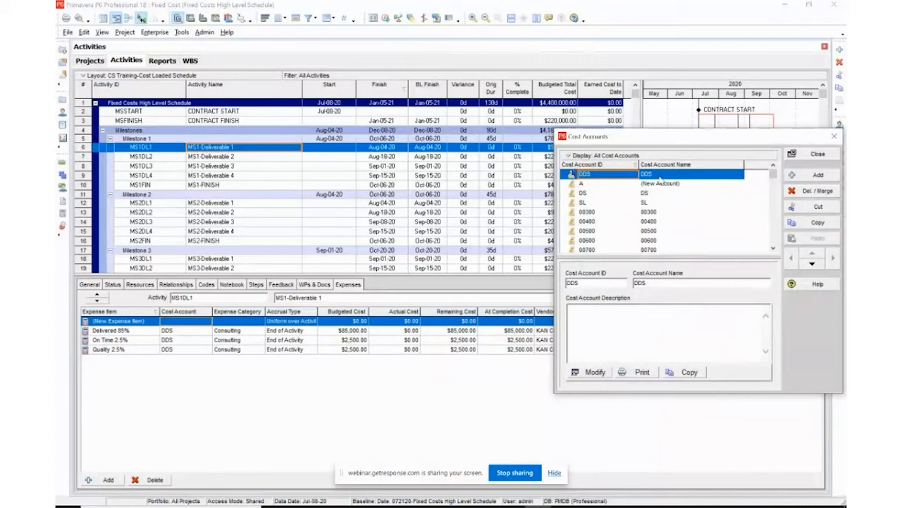
left_click(815, 160)
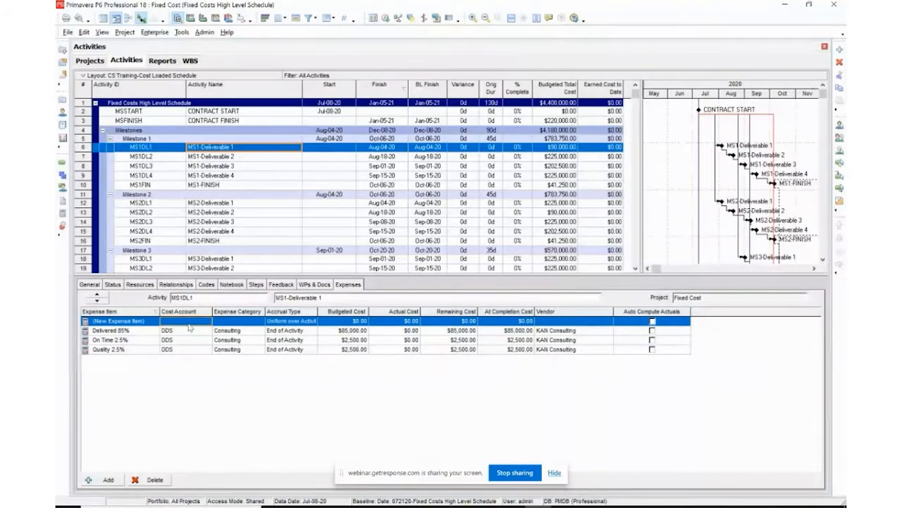
Browse the expense categories available for the new expense item without assigning one.
left_click(241, 323)
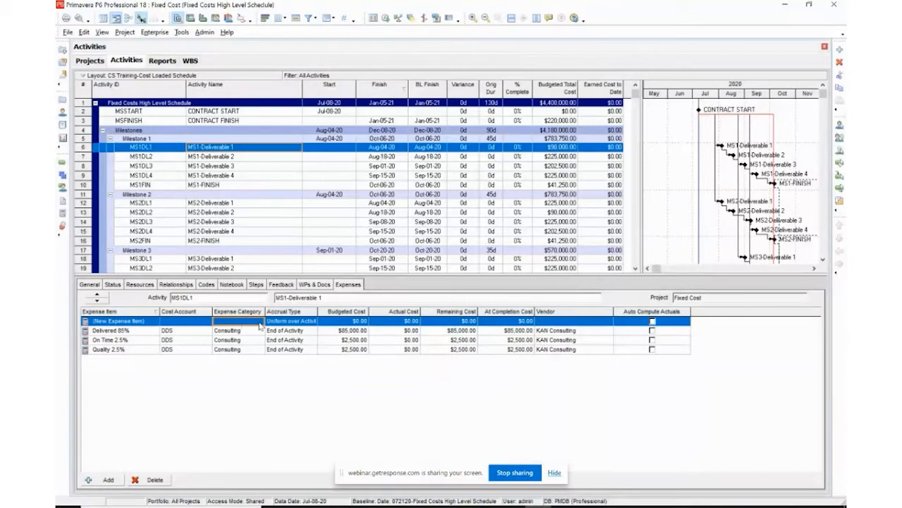
left_click(260, 325)
left_click(261, 325)
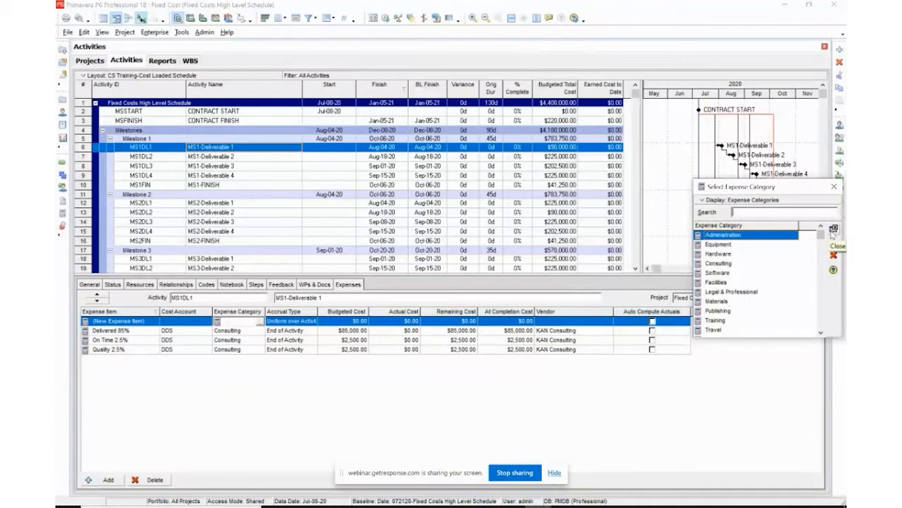
left_click(834, 187)
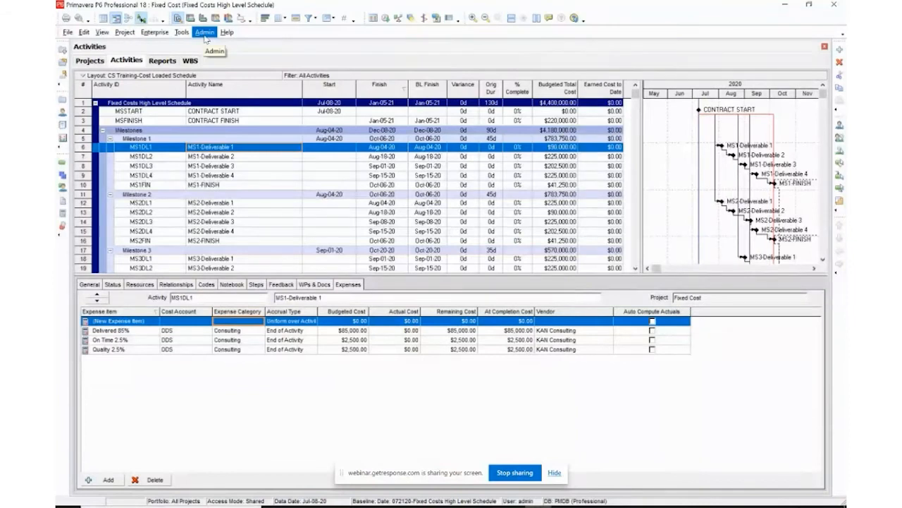
Examine the Expense Categories defined in Admin Categories and close the dialog.
left_click(204, 32)
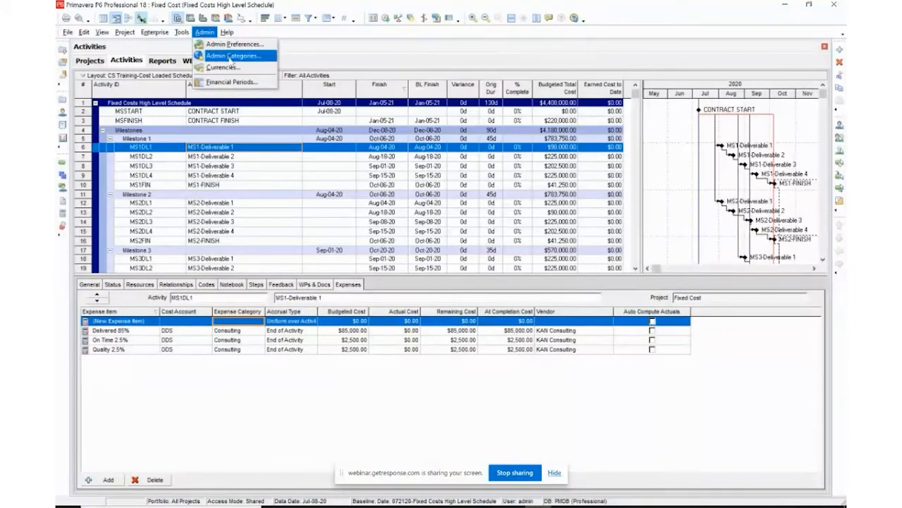
left_click(232, 55)
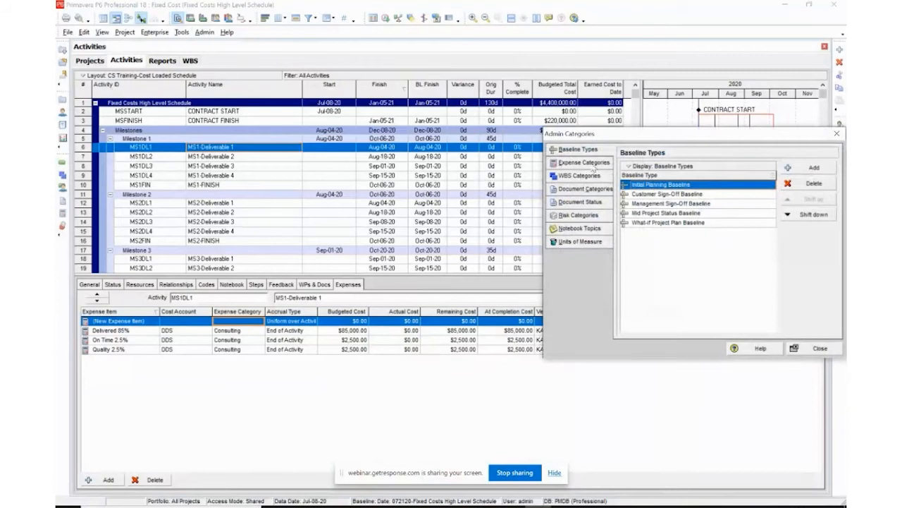
left_click(586, 163)
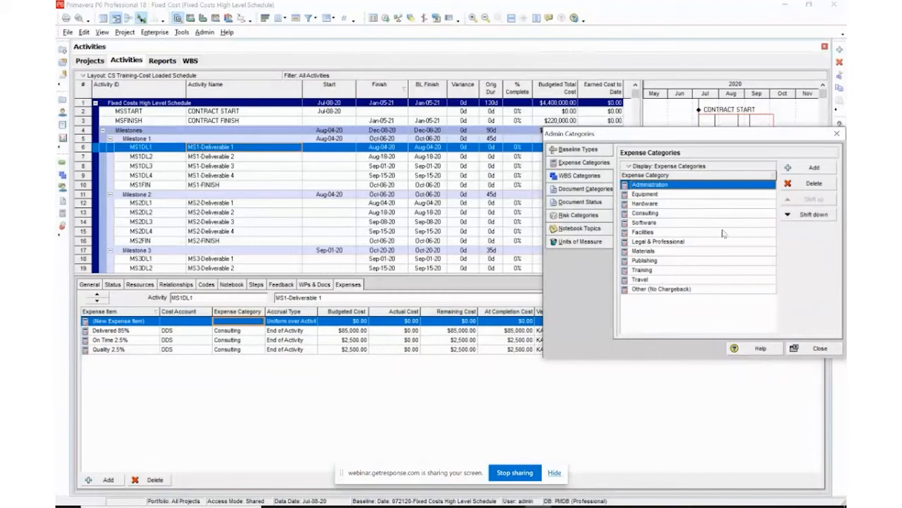
left_click(815, 349)
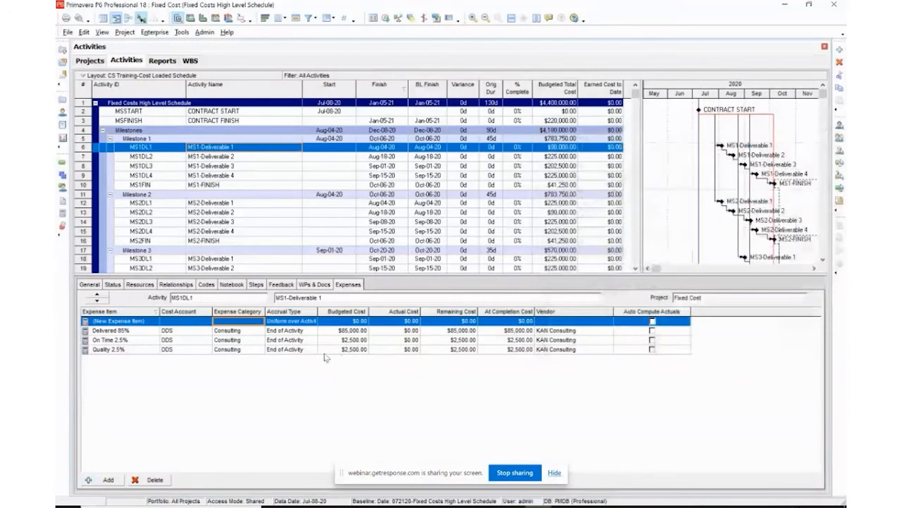
Set the new expense item's accrual type to End of Activity.
left_click(315, 322)
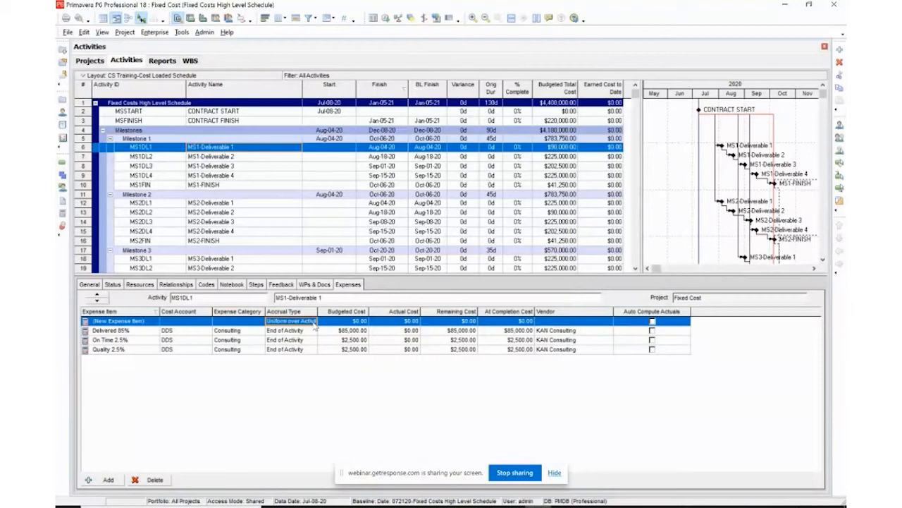
left_click(314, 323)
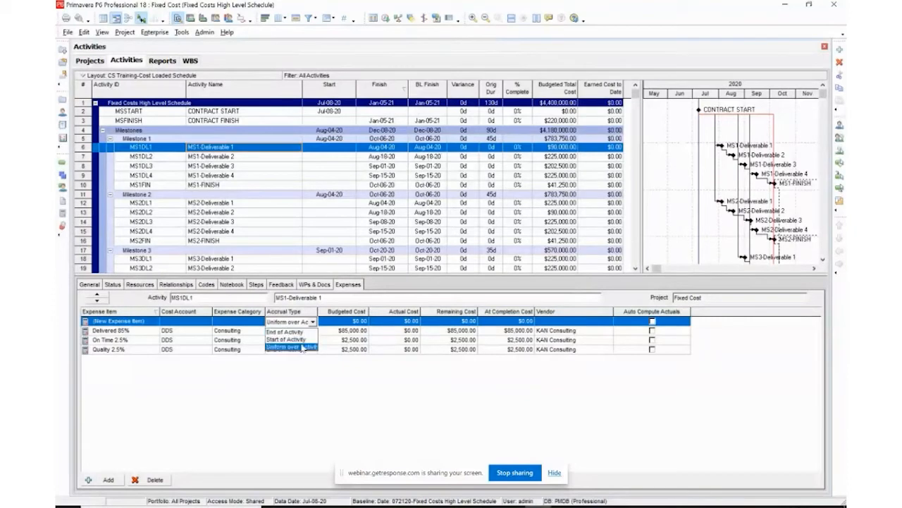
left_click(293, 332)
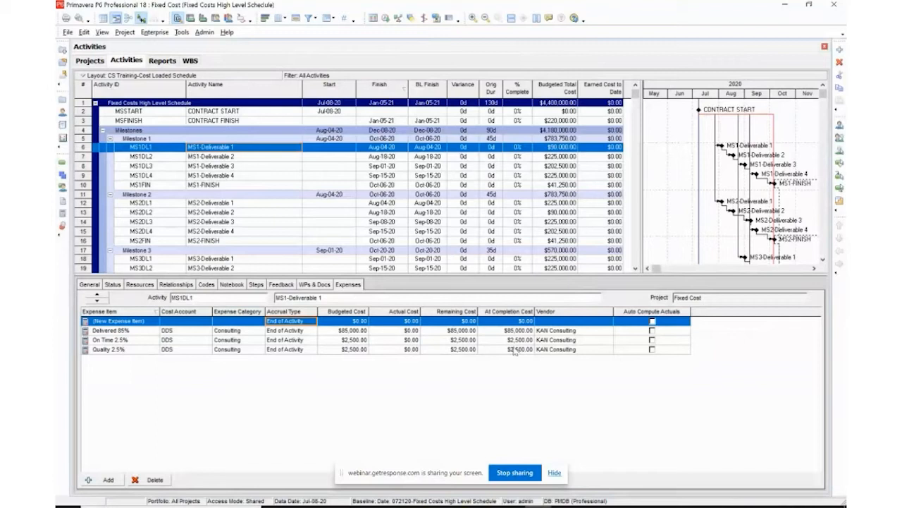
Examine the vendor and auto compute actuals settings of the Delivered and On Time expense items, and check the option for customizing expense columns.
left_click(585, 332)
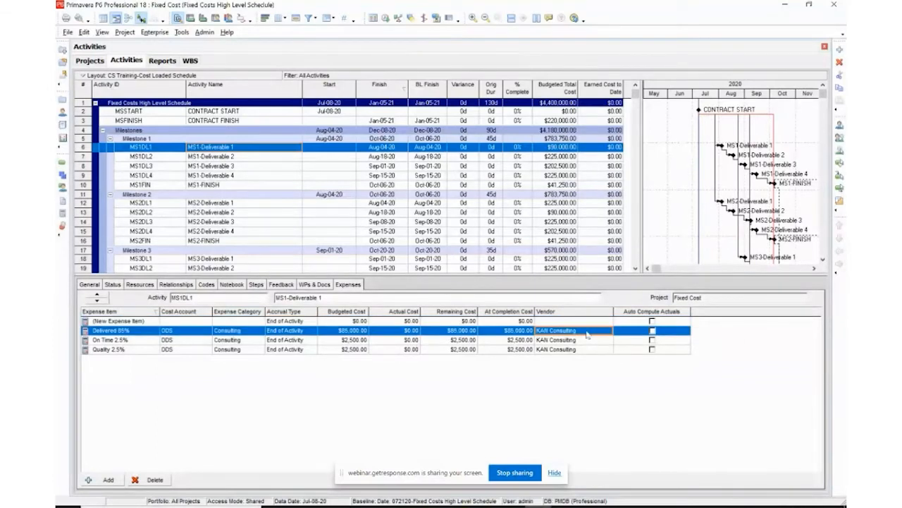
left_click(597, 330)
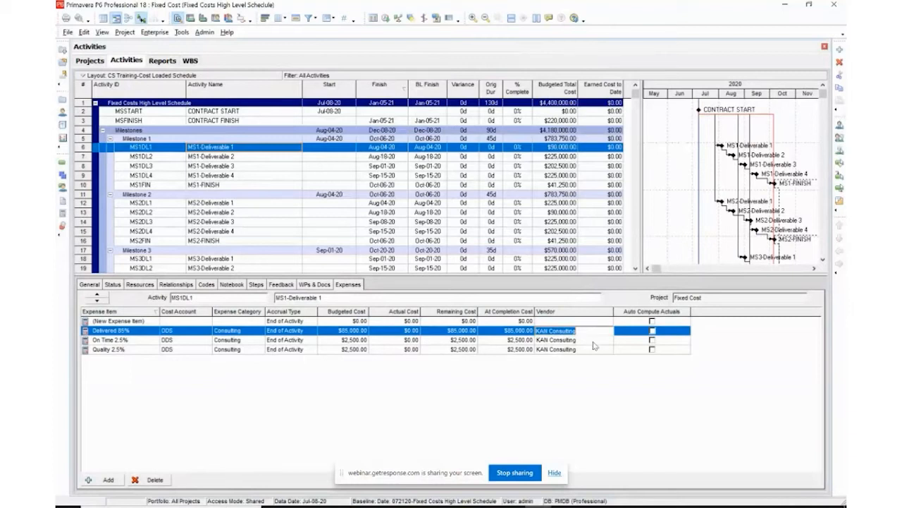
left_click(595, 340)
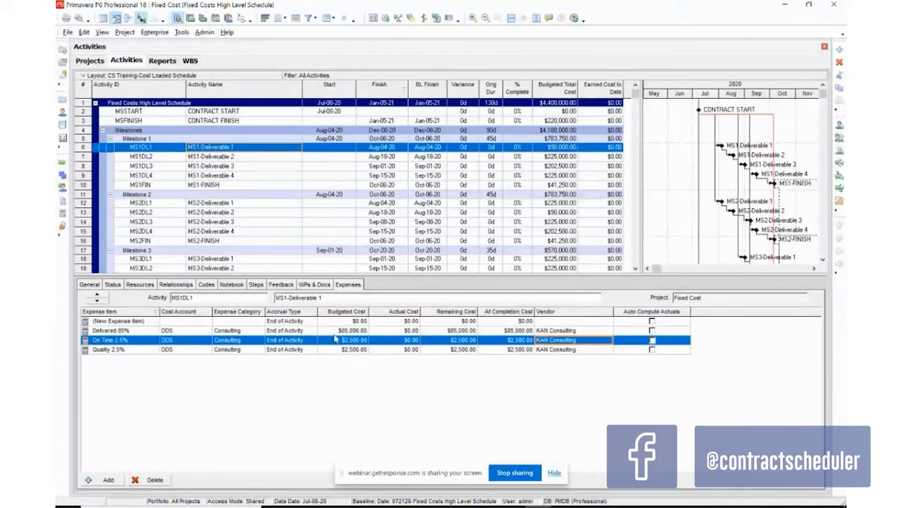
left_click(579, 332)
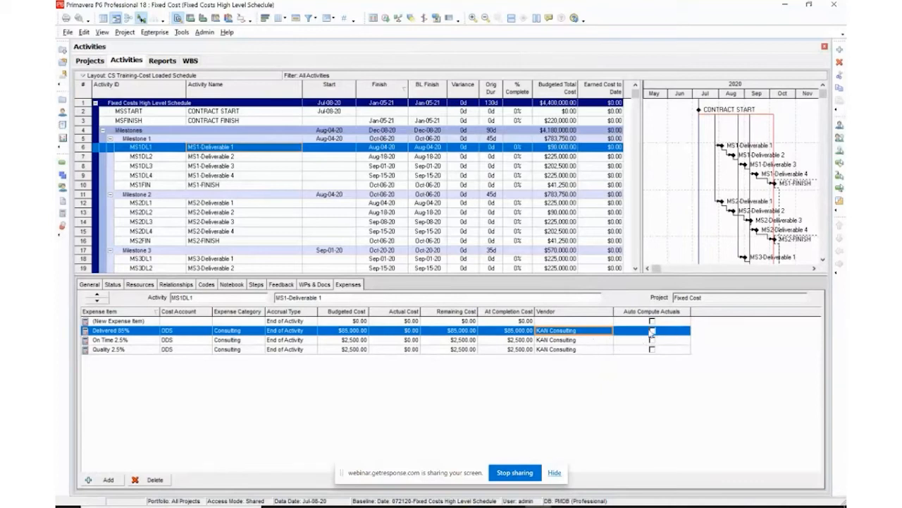
right_click(612, 398)
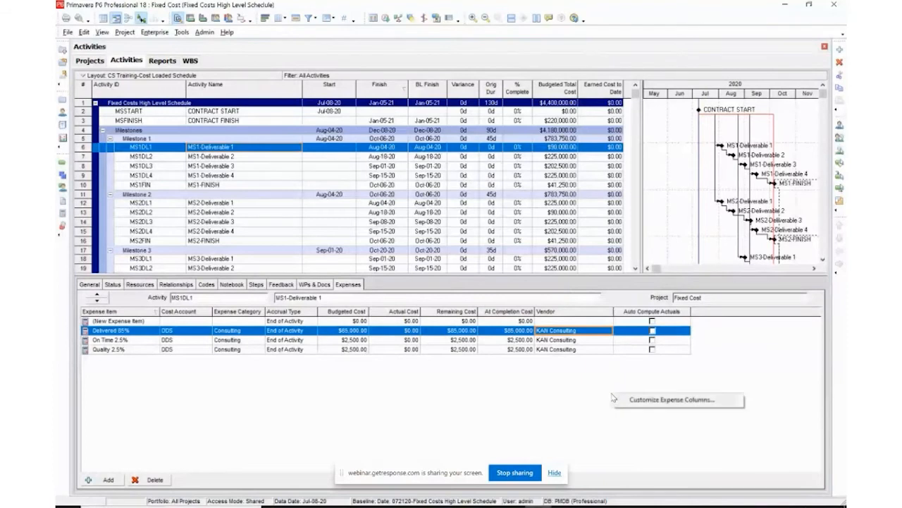
left_click(608, 379)
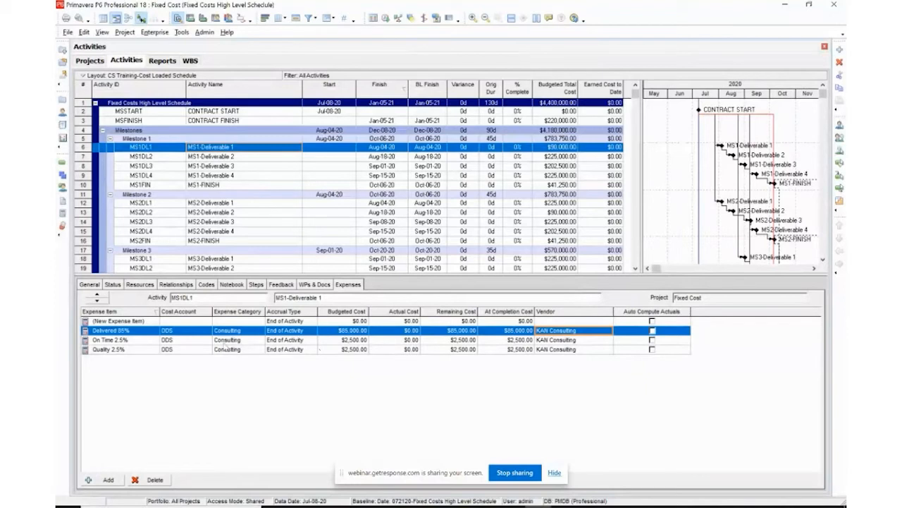
Delete the new, unassigned expense item from MS1-Deliverable 1 and confirm the deletion.
left_click(181, 323)
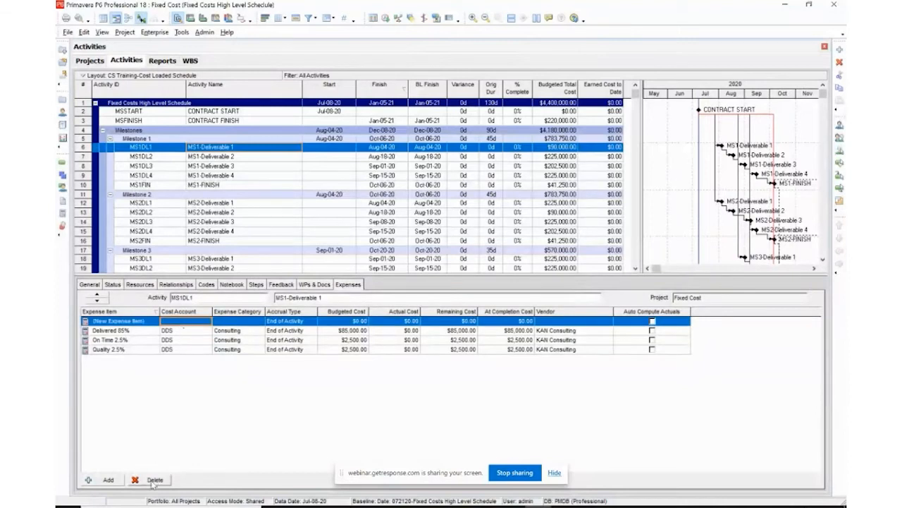
left_click(153, 480)
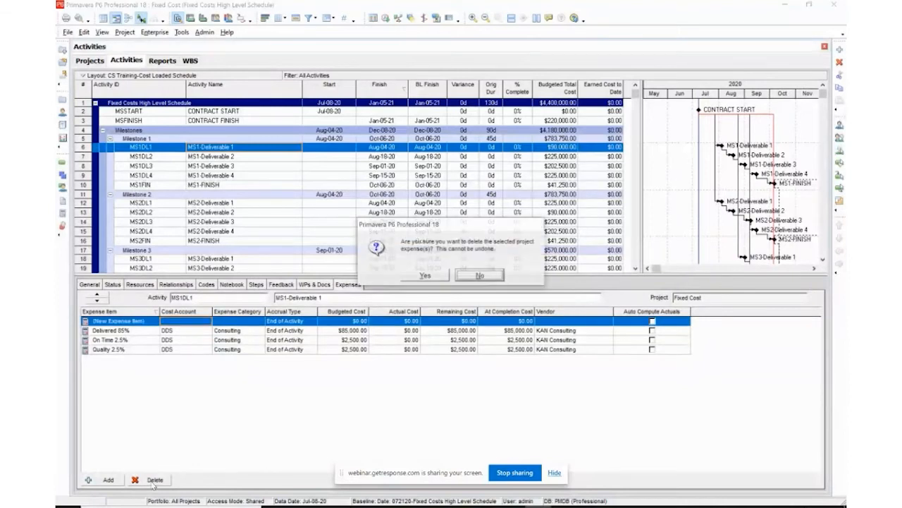
left_click(419, 276)
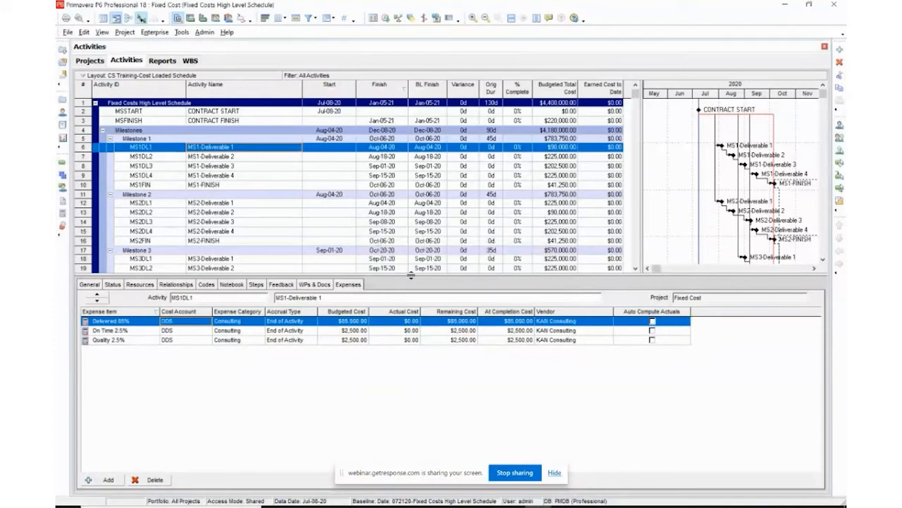
Enter an actual cost of $212,500 for the Delivered 85% expense item of MS1-Deliverable 2.
left_click(251, 159)
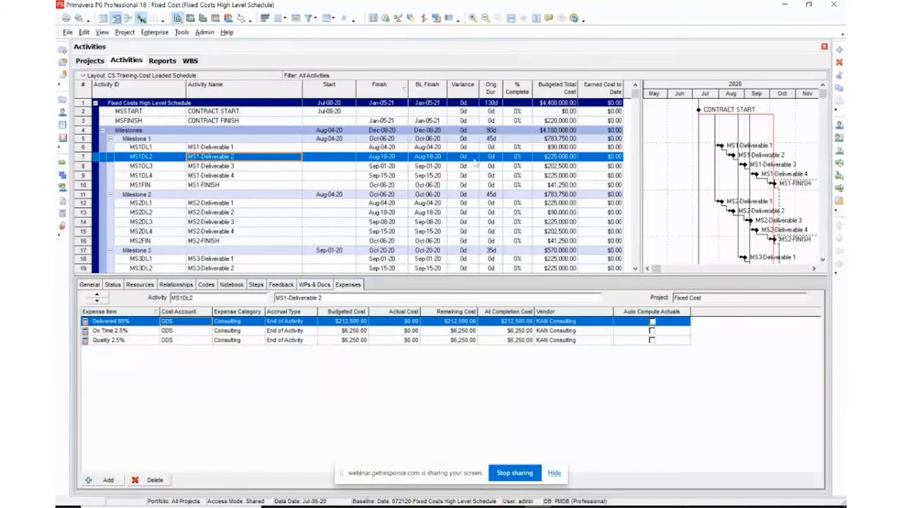
left_click(410, 322)
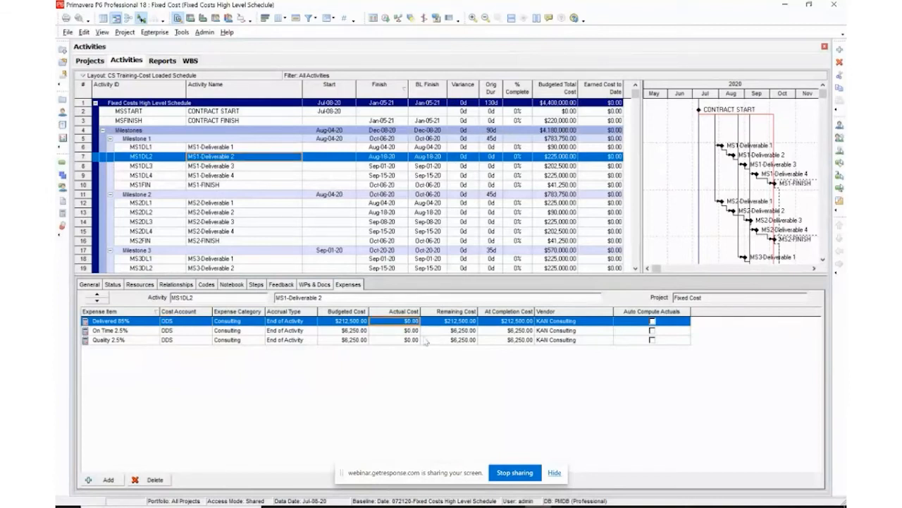
type("2")
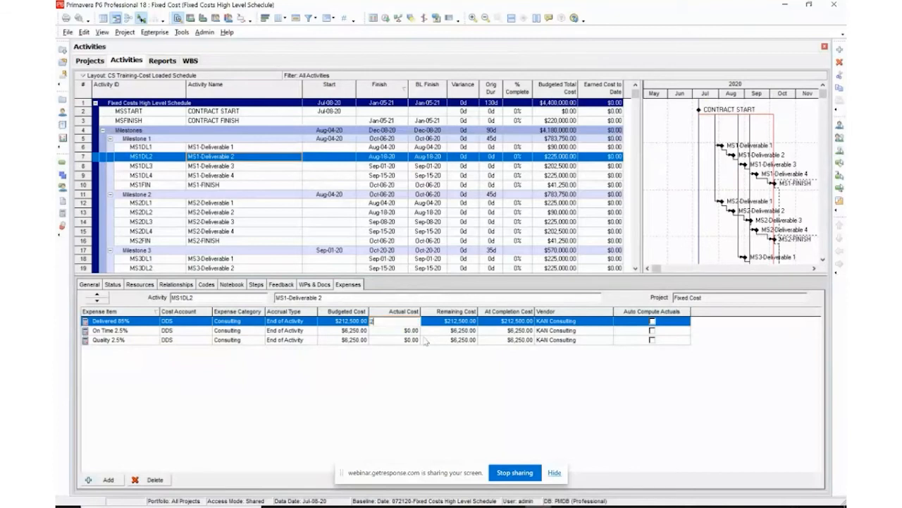
type("12,500")
key("Return")
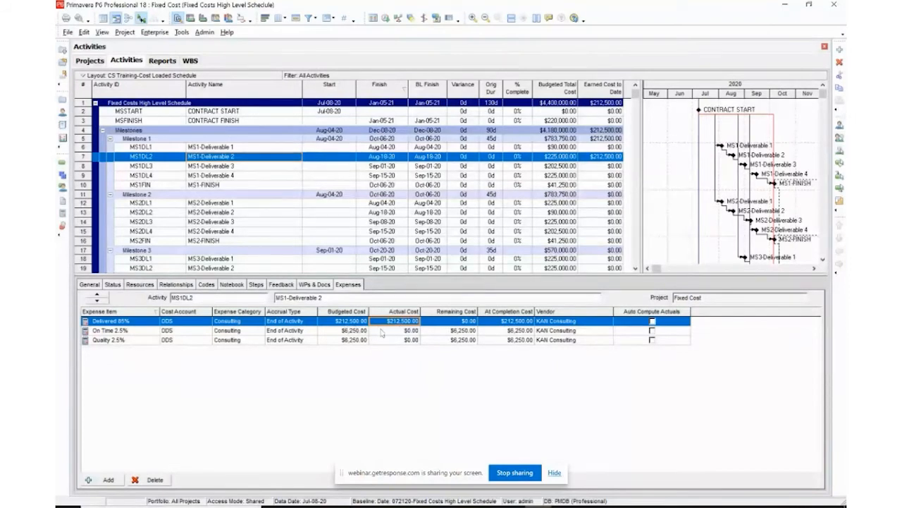
Change the actual cost of MS1-Deliverable 2's Delivered 85% expense item to $220,000.
left_click(414, 324)
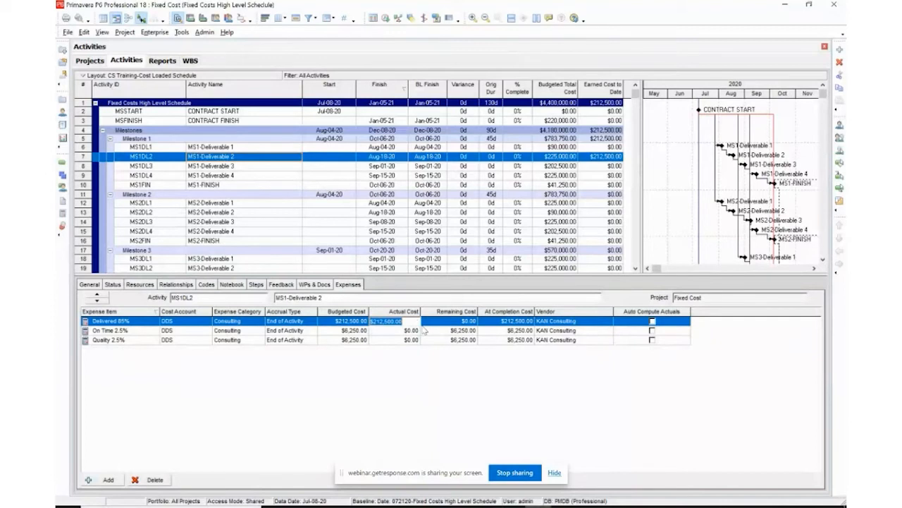
type("220000")
key("Tab")
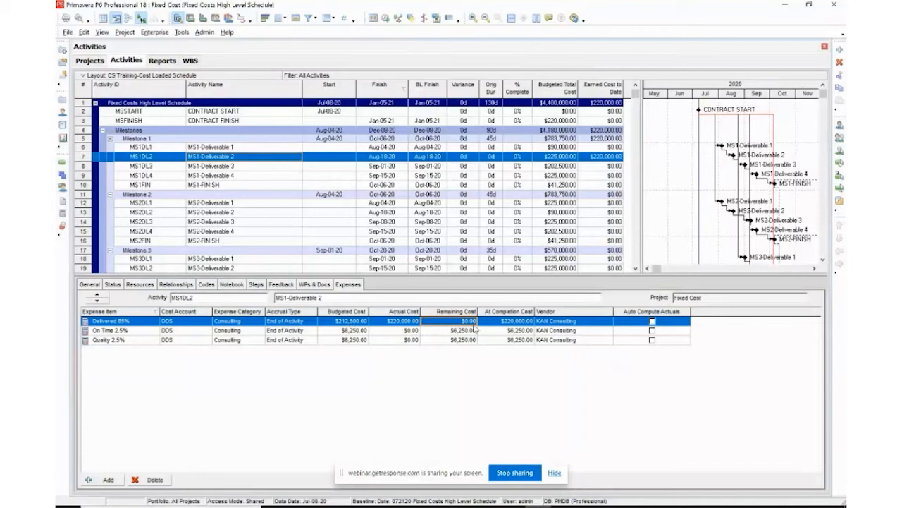
Reset the actual cost of MS1-Deliverable 2's Delivered 85% expense item to 0.
left_click(405, 325)
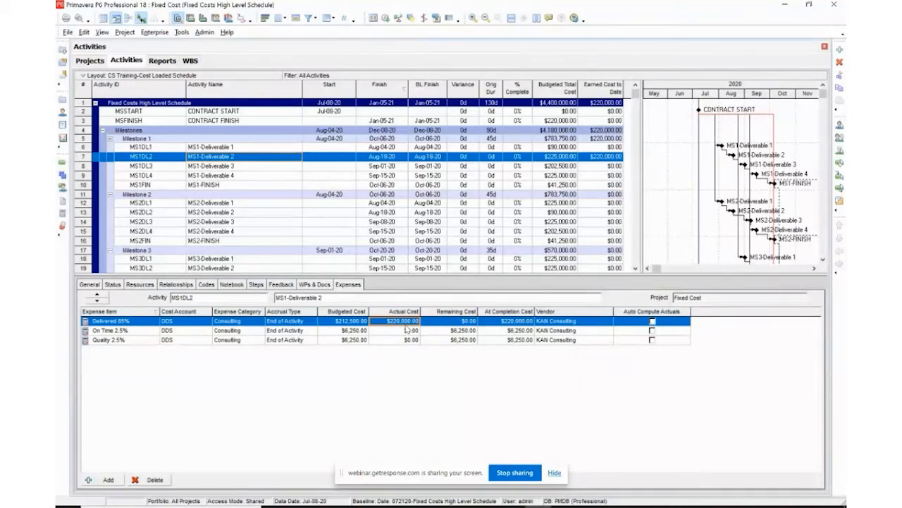
type("0")
key("Return")
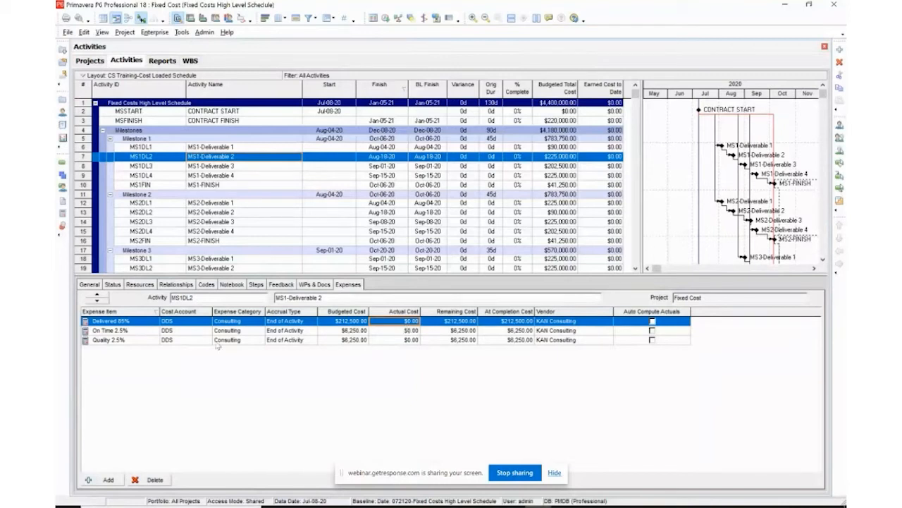
Review the expense items of the remaining Milestone 1 activities, from MS1-Deliverable 3 to MS1-FINISH.
left_click(311, 172)
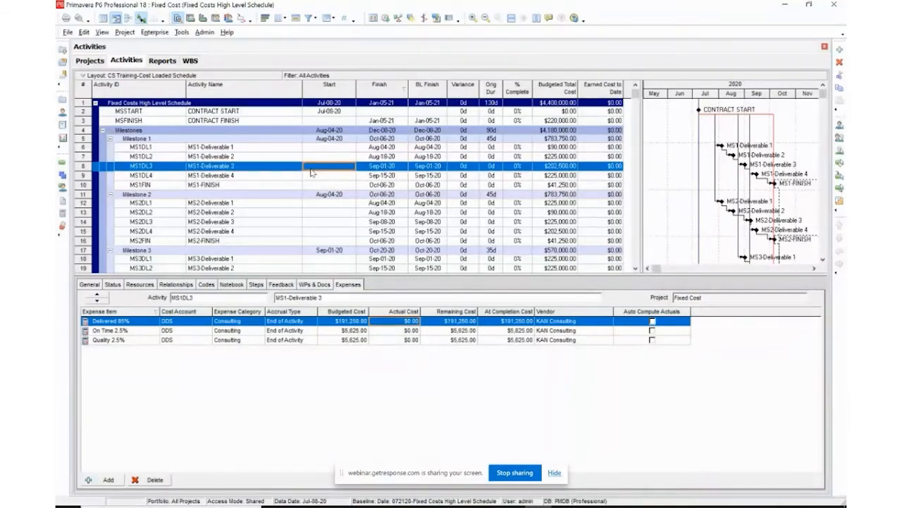
key("Down")
key("Down")
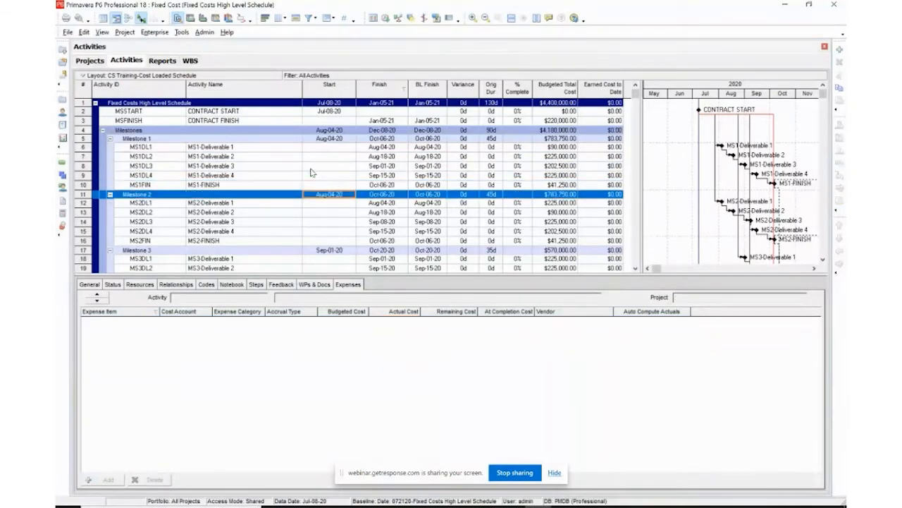
key("Up")
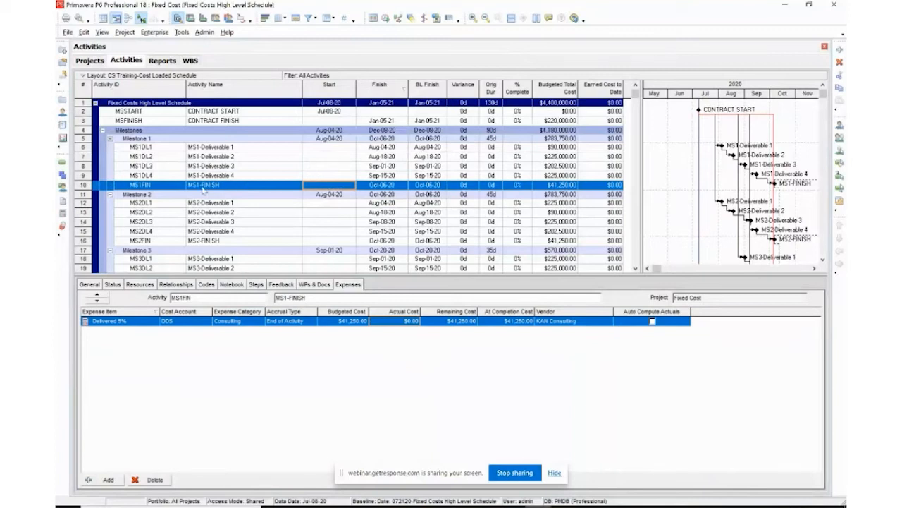
Examine the predecessors, successors and lags of MS1-FINISH, along with its expense item.
left_click(185, 285)
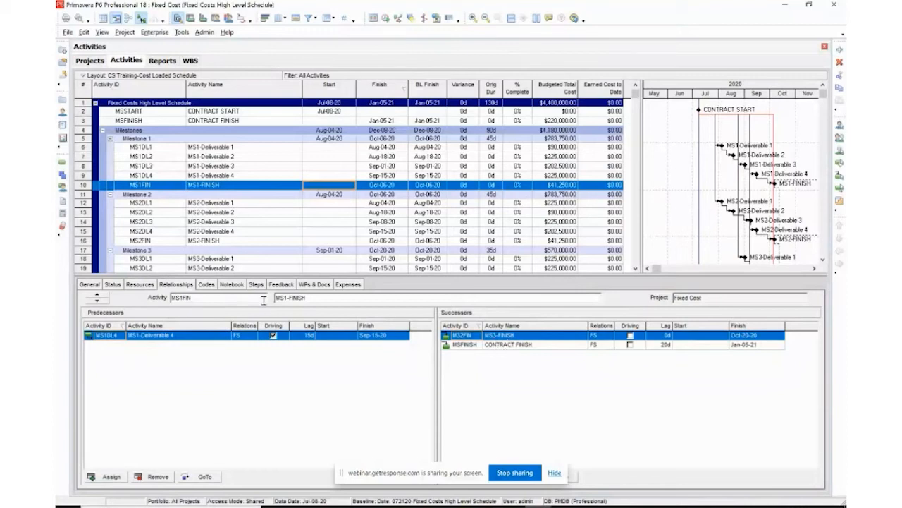
left_click(341, 286)
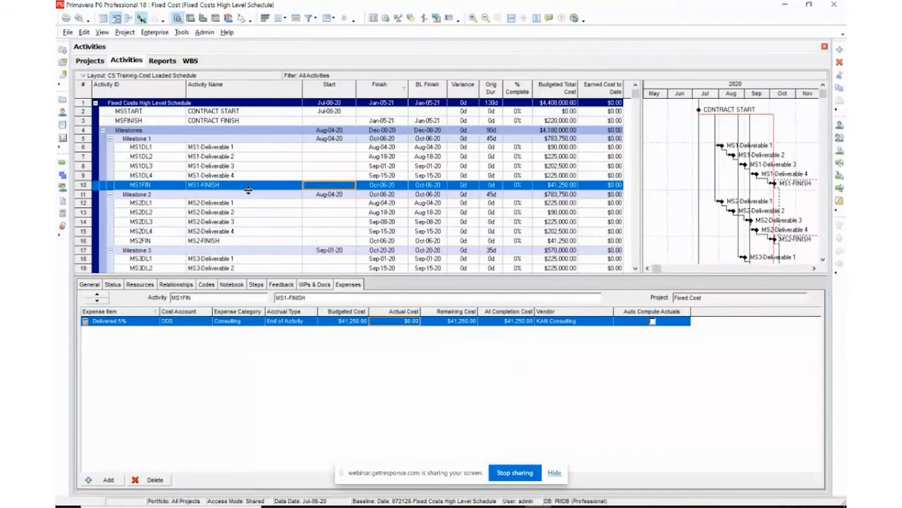
left_click(175, 285)
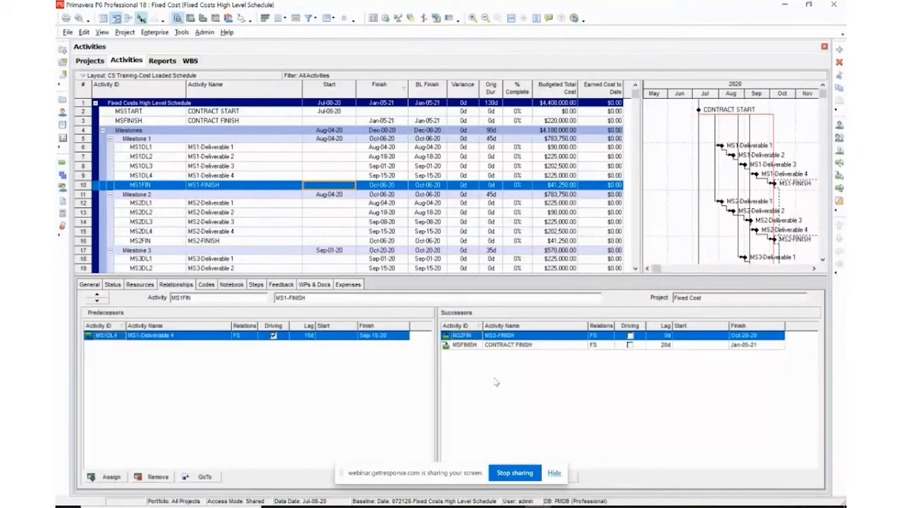
left_click(543, 346)
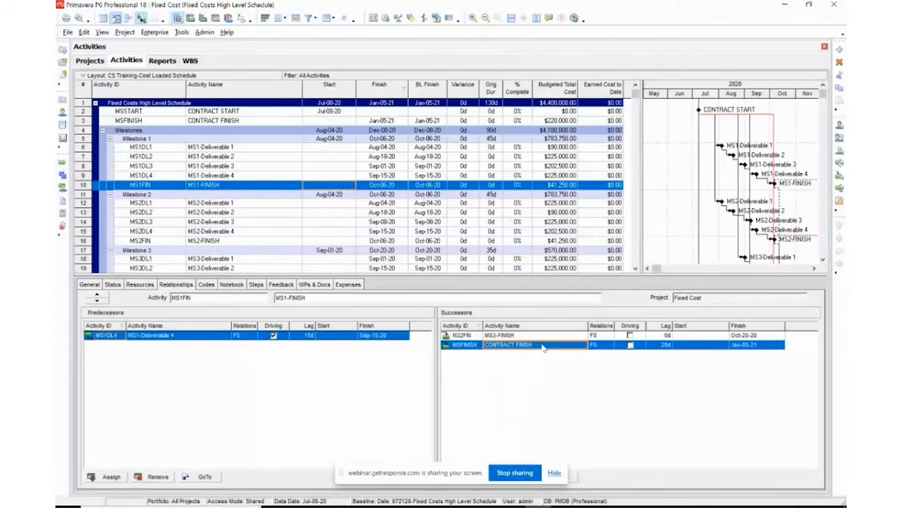
Examine the predecessors of CONTRACT FINISH and its Final Payout 5% expense item.
left_click(206, 121)
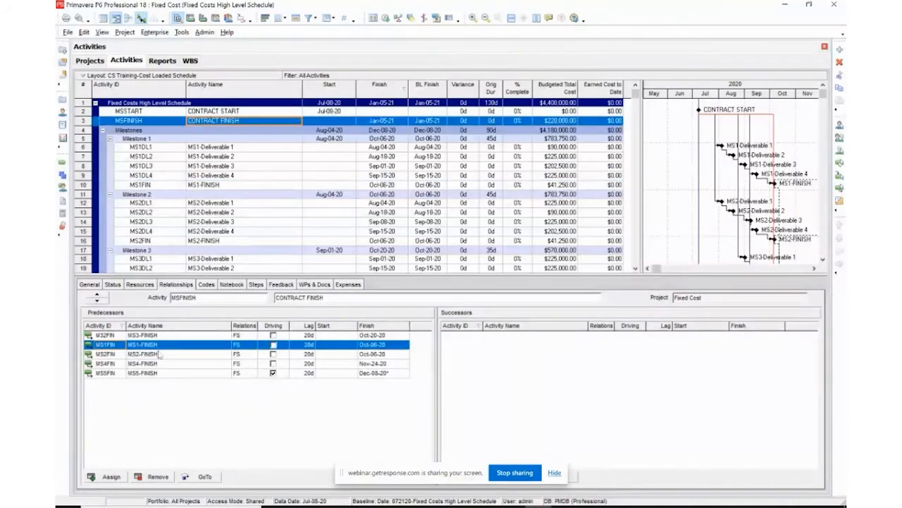
left_click(359, 286)
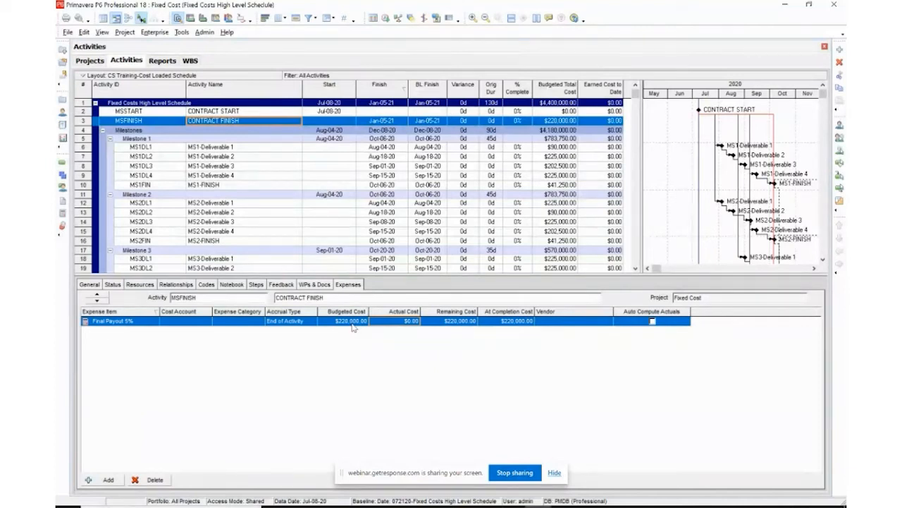
scroll(210, 220, "down", 2)
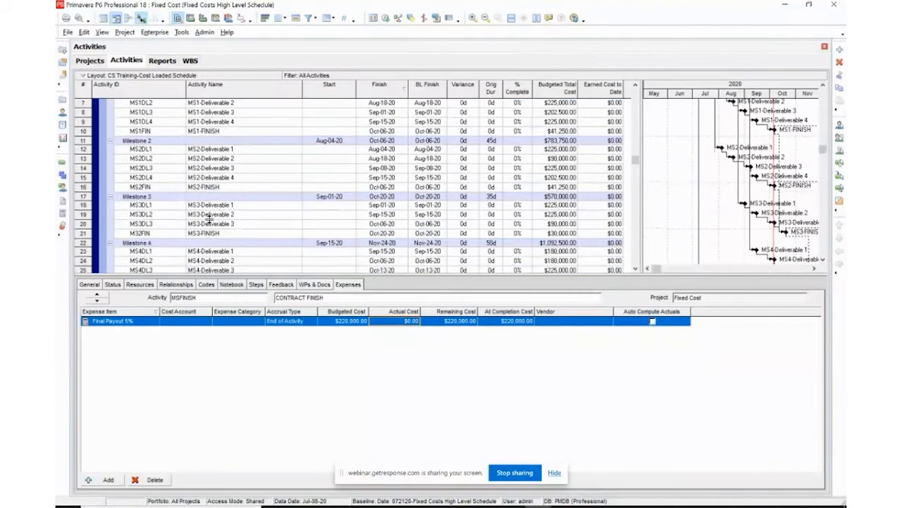
scroll(209, 220, "up", 2)
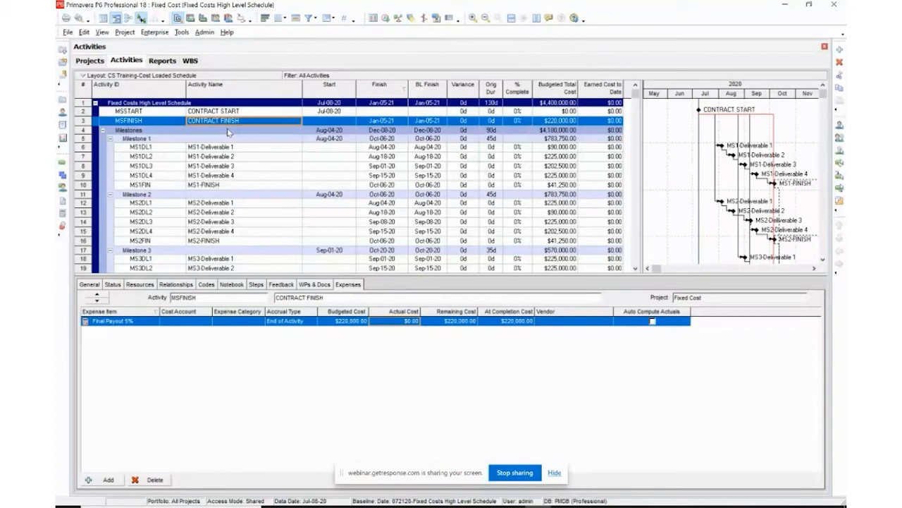
Review the expense items activity by activity, from MS1-Deliverable 2 through the end of Milestone 2.
left_click(275, 159)
key("Down")
key("Down")
key("Down")
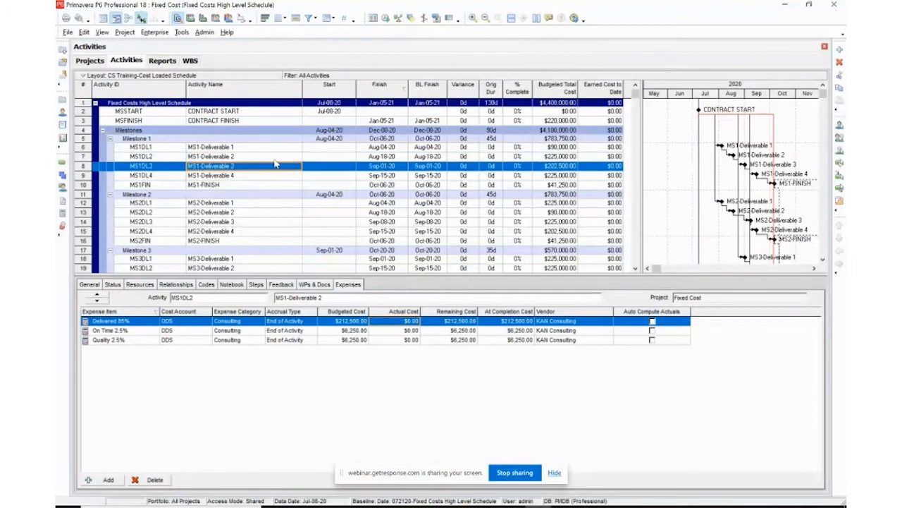
key("Down")
key("Down")
key("Down")
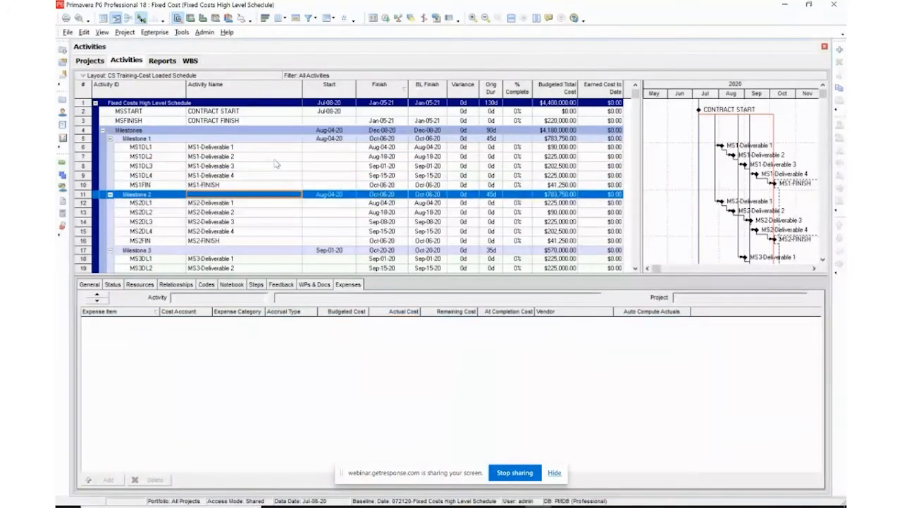
key("Down")
key("Down")
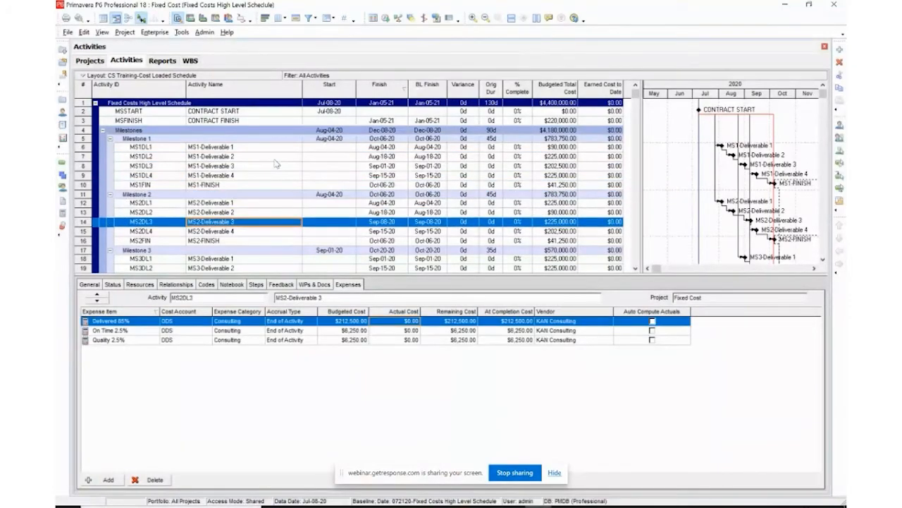
key("Down")
key("Down")
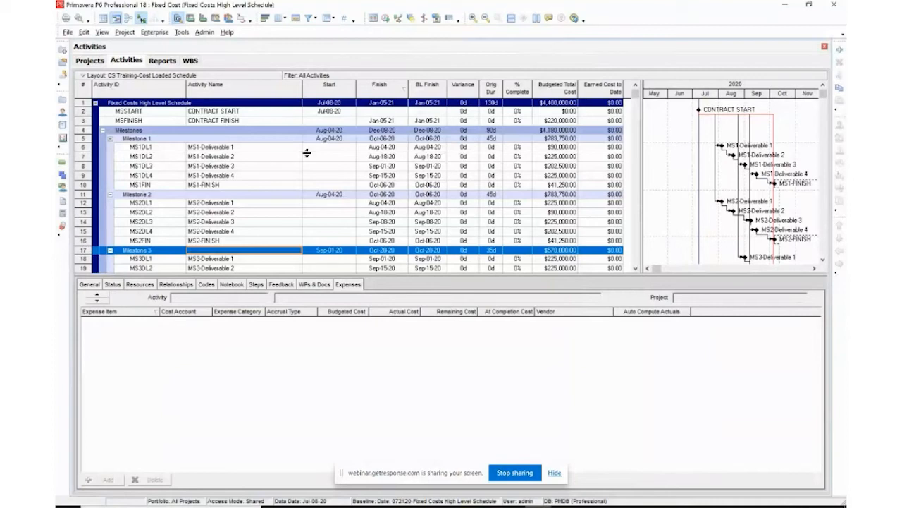
Examine the predecessors, successors and lags of the Milestone 1 activities from MS1-Deliverable 2 through MS1-FINISH.
left_click(296, 158)
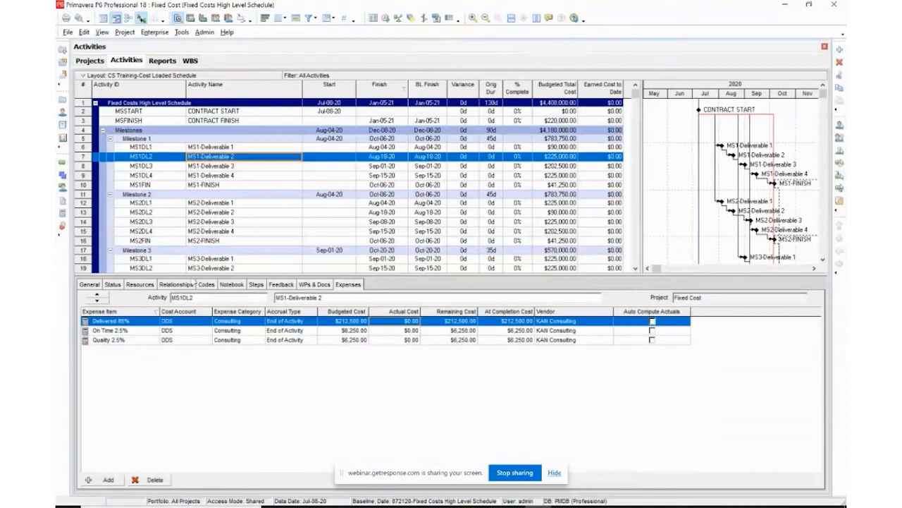
left_click(185, 284)
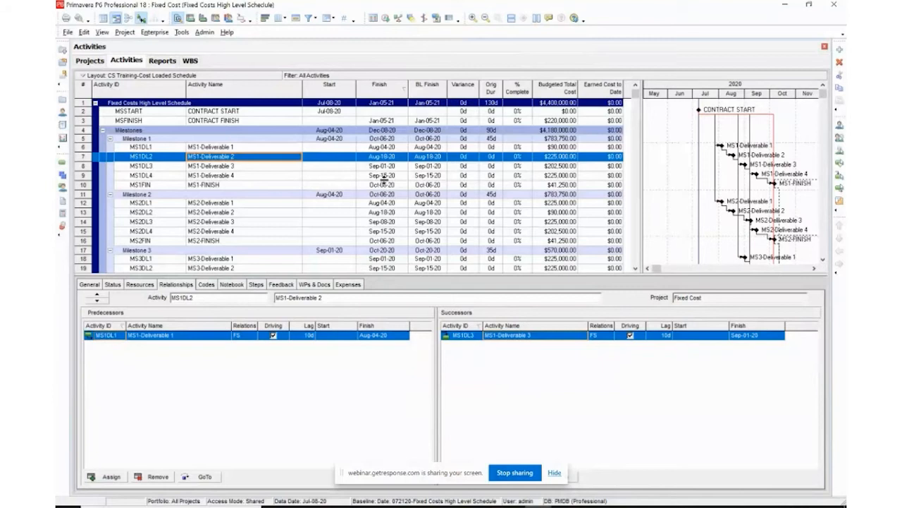
left_click(250, 167)
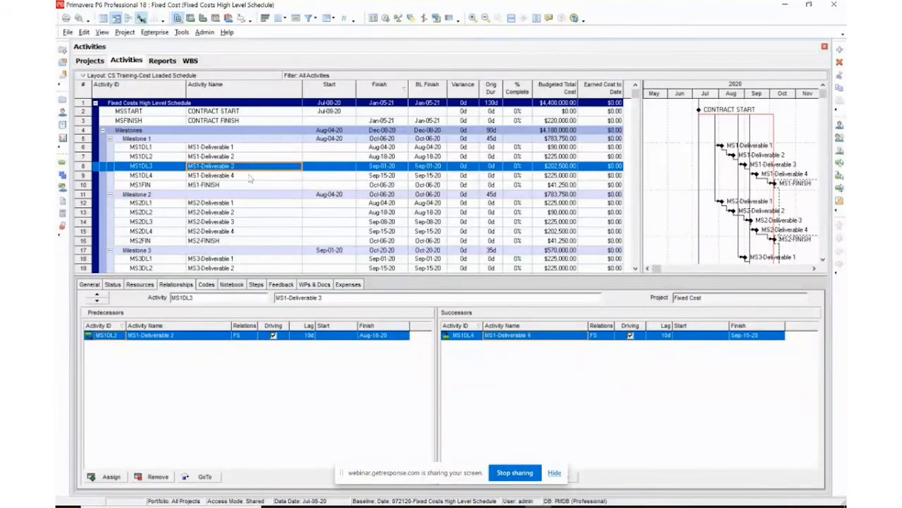
left_click(250, 178)
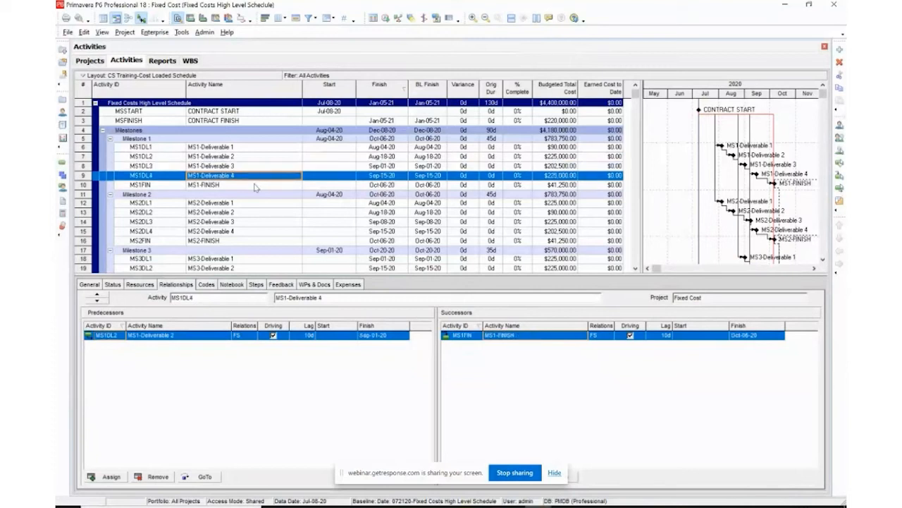
left_click(255, 185)
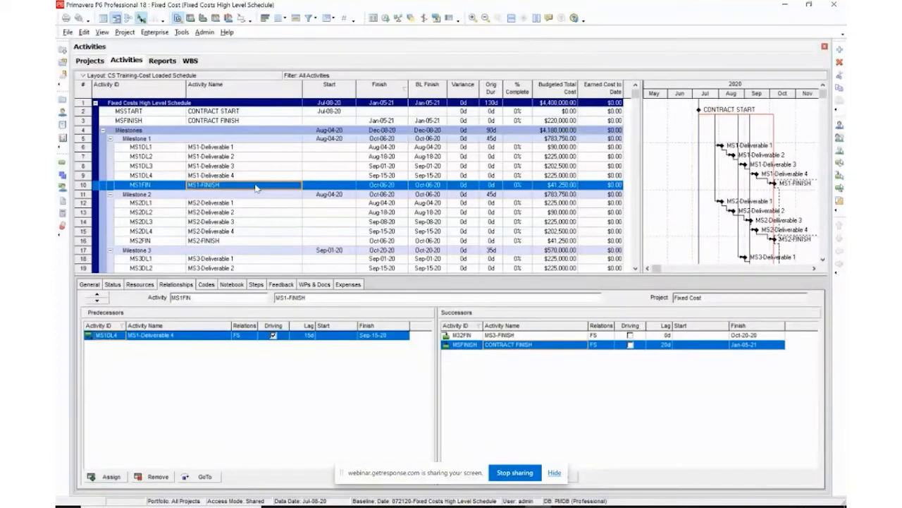
scroll(258, 155, "down", 2)
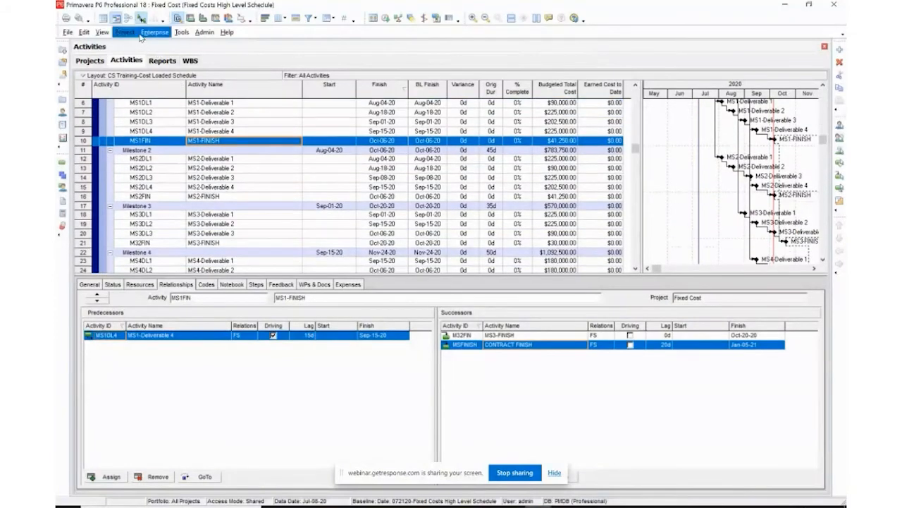
Review the project's maintained baseline and the available baseline types, selecting Customer Sign-Off Baseline.
left_click(126, 33)
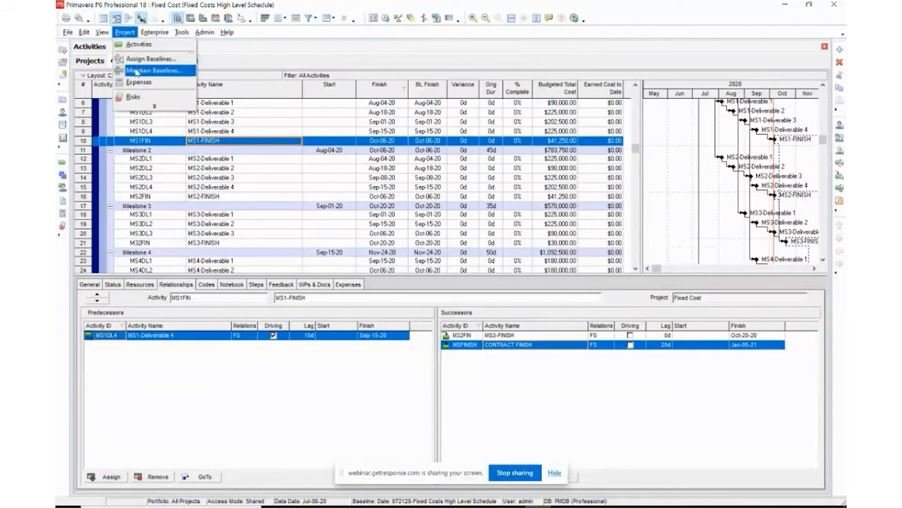
left_click(137, 71)
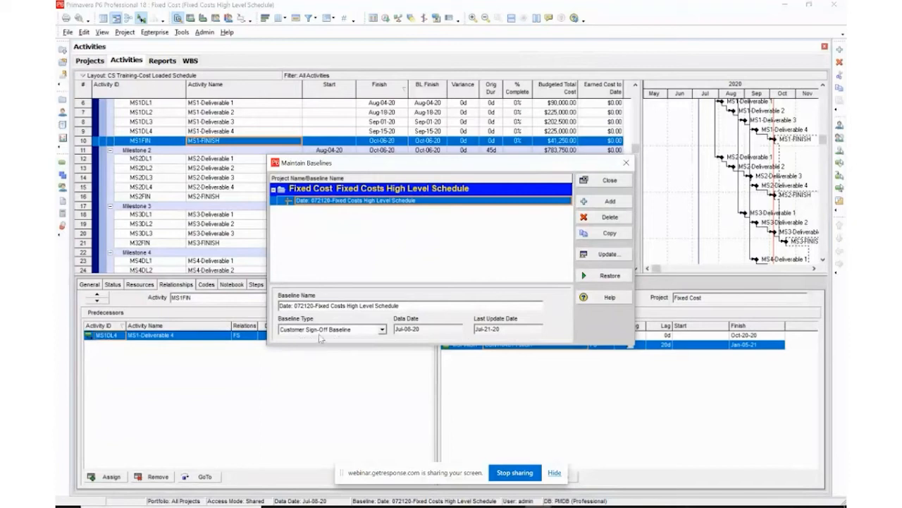
left_click(381, 329)
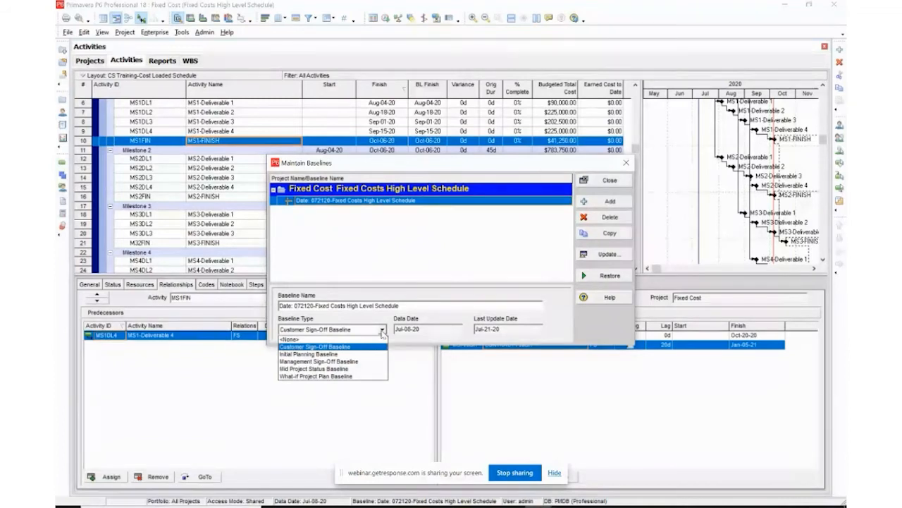
left_click(380, 346)
left_click(600, 181)
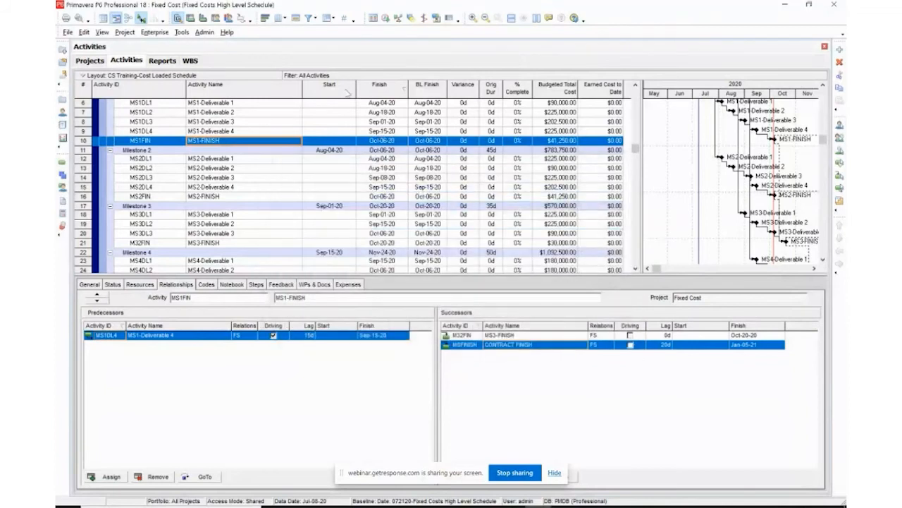
Review the list of baseline types defined in the admin categories.
left_click(203, 33)
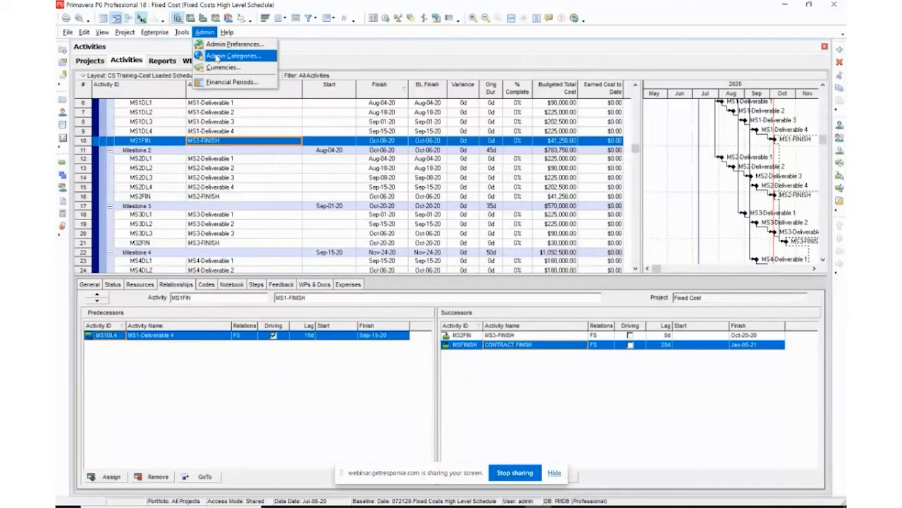
left_click(217, 56)
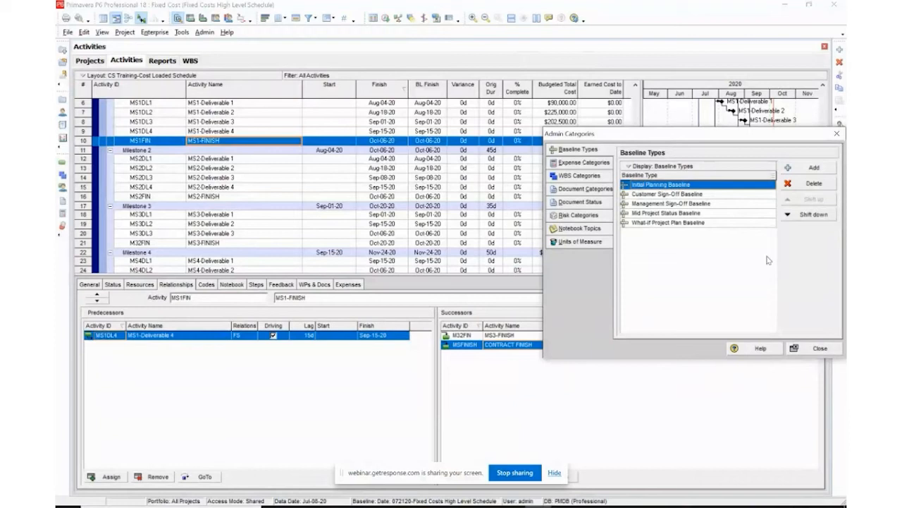
left_click(818, 348)
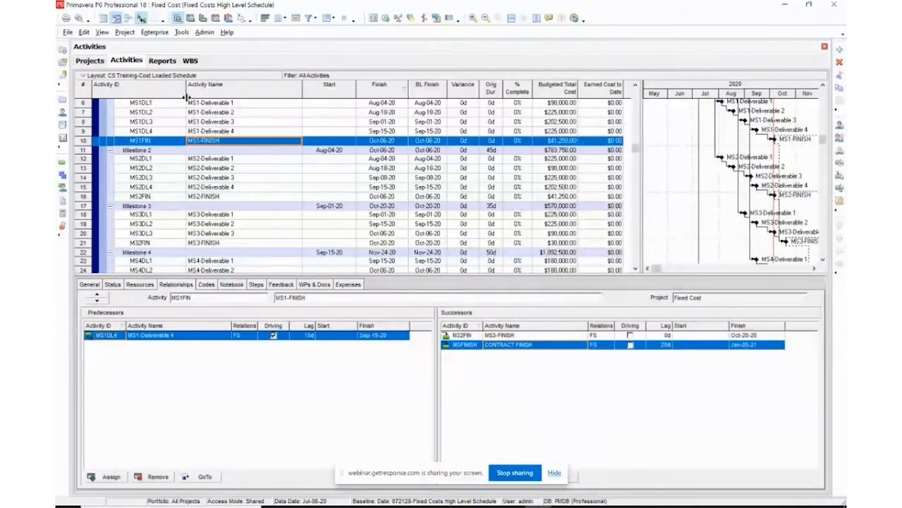
Check the project and user baseline assignments of the Fixed Costs High Level Schedule and accept them.
left_click(116, 35)
left_click(149, 59)
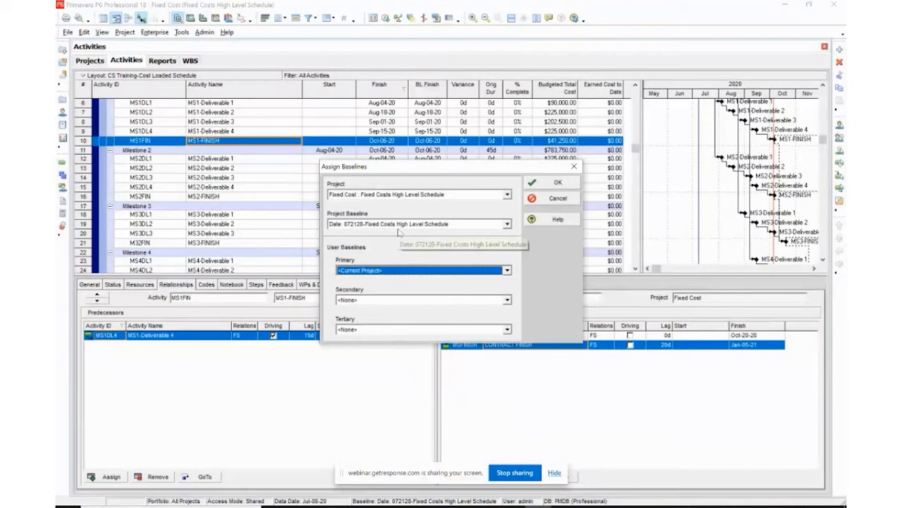
left_click(557, 183)
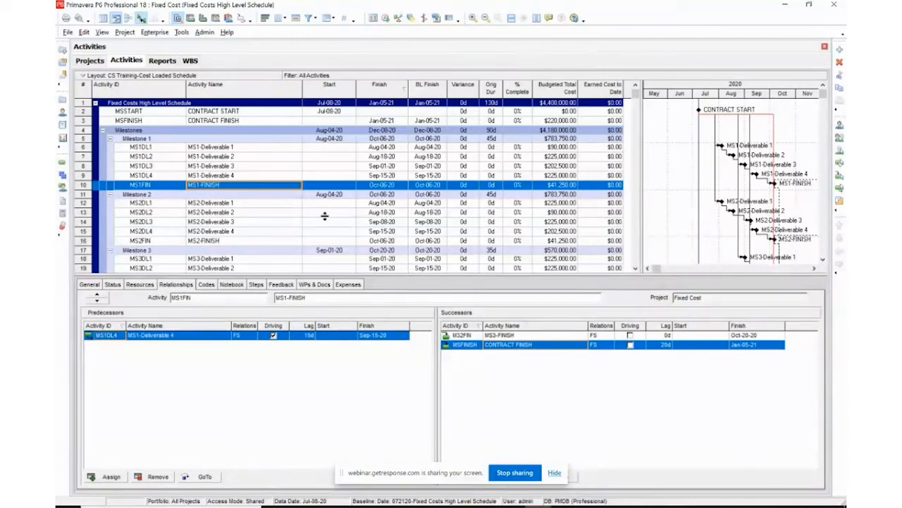
Preview the schedule printout and review its page, margin and header setup.
left_click(79, 19)
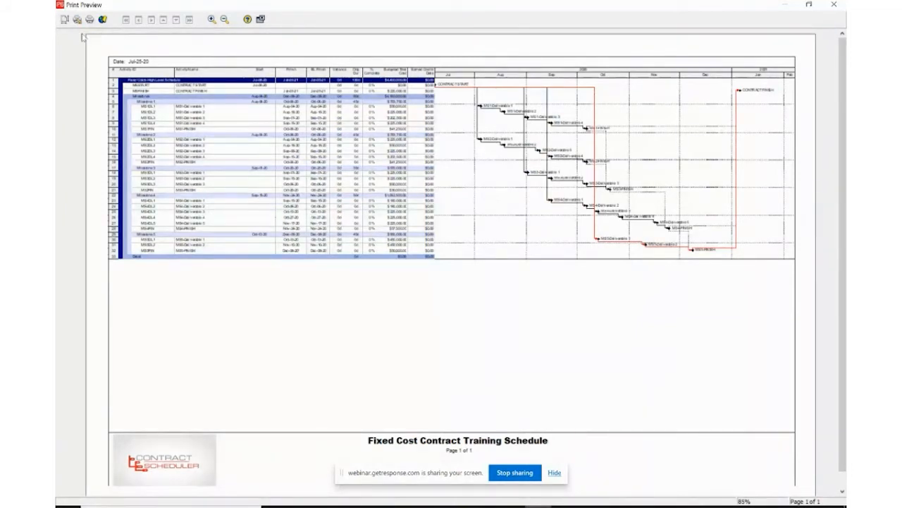
left_click(64, 21)
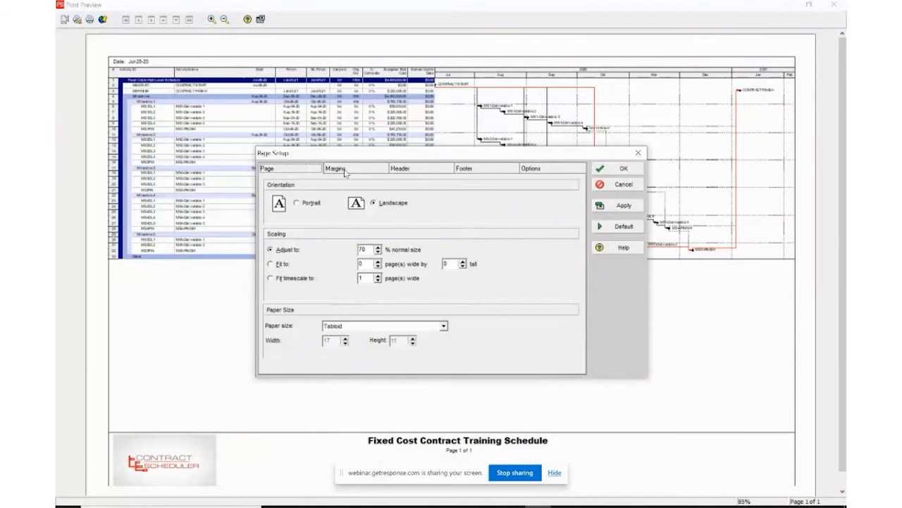
left_click(346, 171)
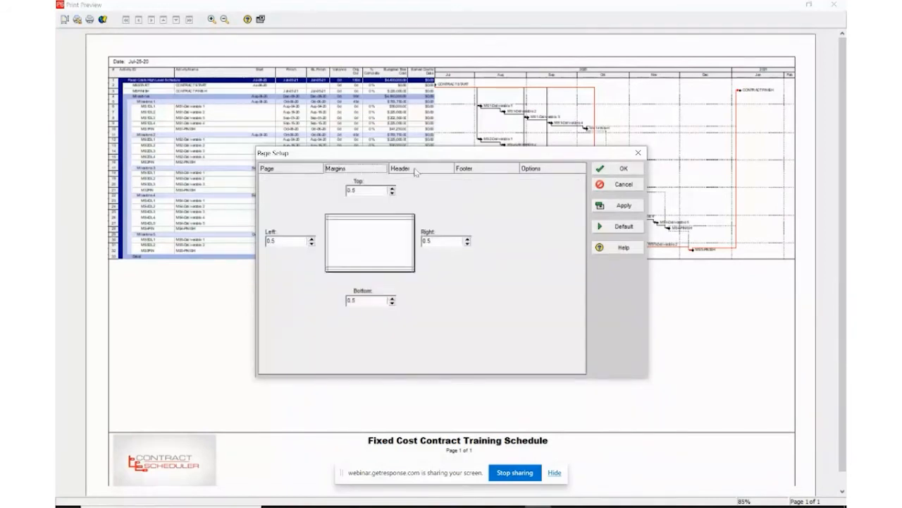
left_click(416, 173)
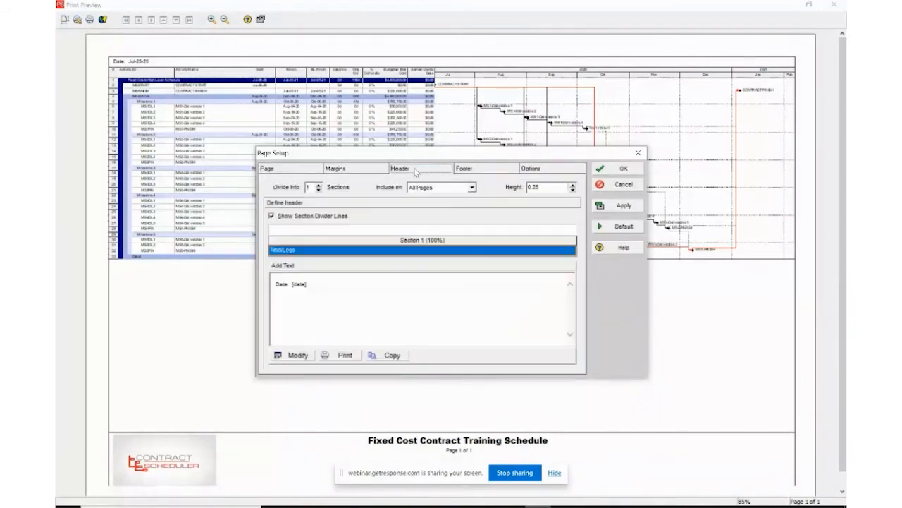
Review the footer's logo section, the picture insertion settings and the timescale and print options of the page setup.
left_click(479, 171)
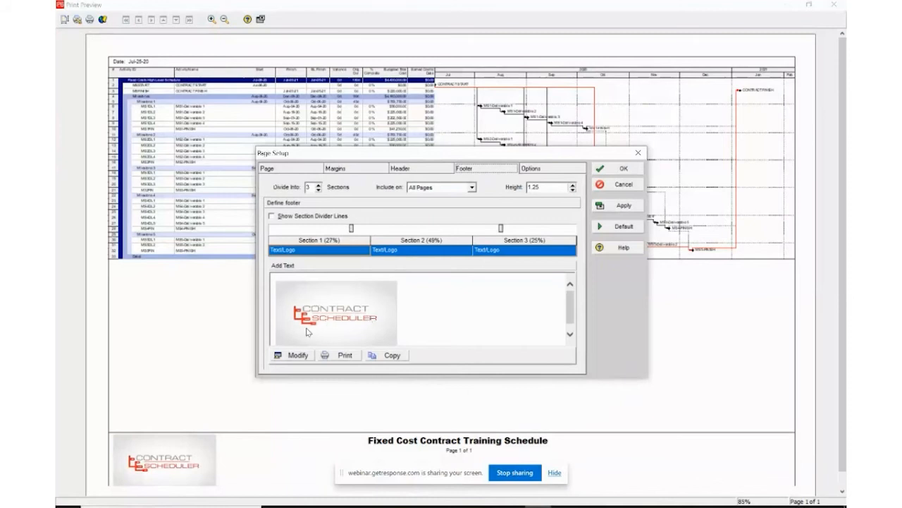
left_click(295, 356)
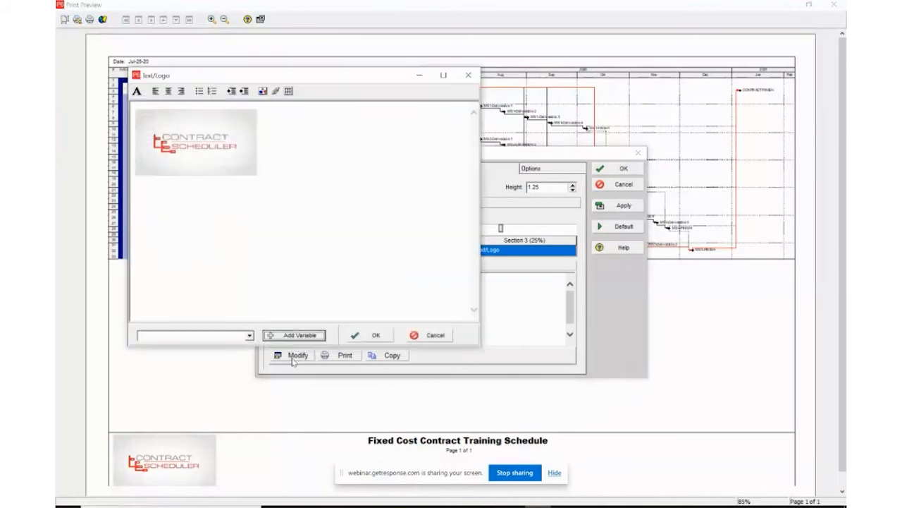
left_click(262, 92)
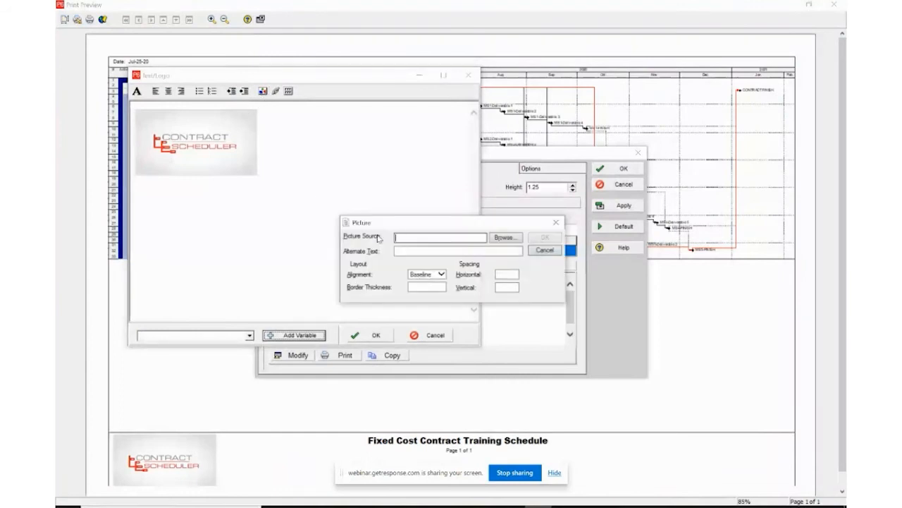
left_click(546, 250)
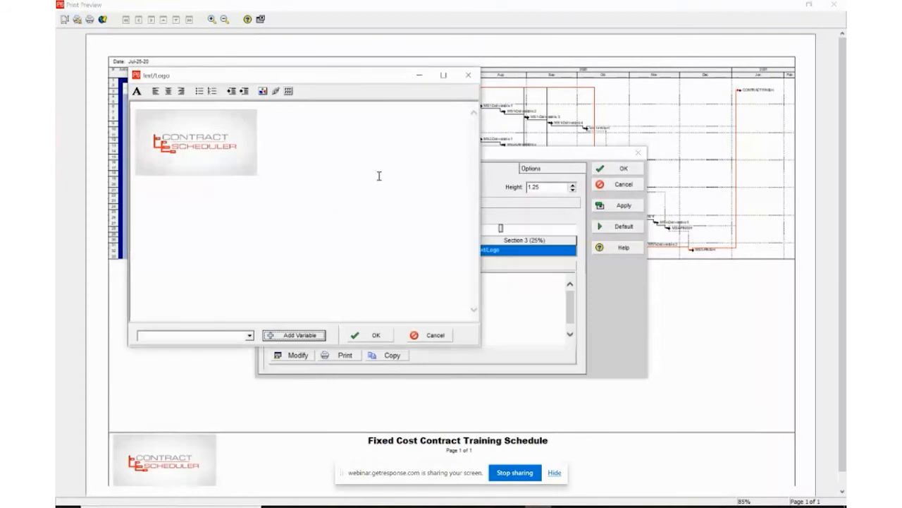
left_click(437, 335)
left_click(539, 170)
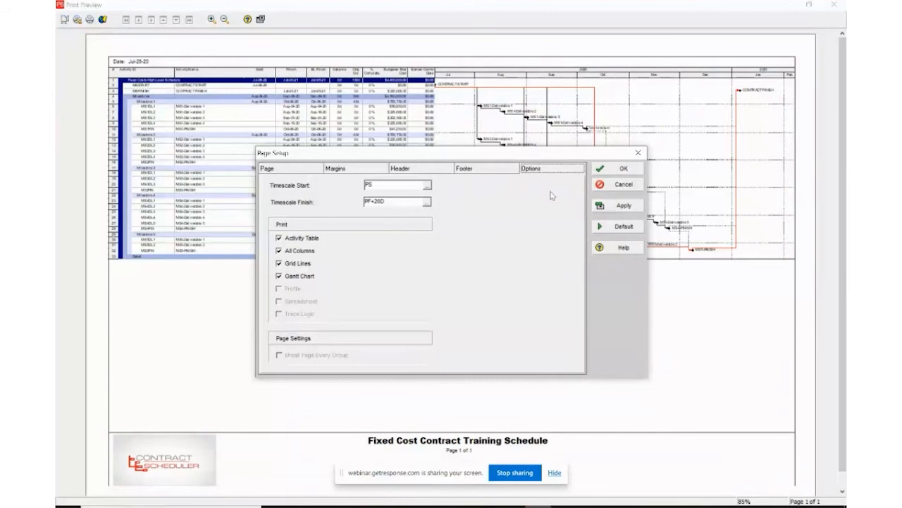
left_click(607, 170)
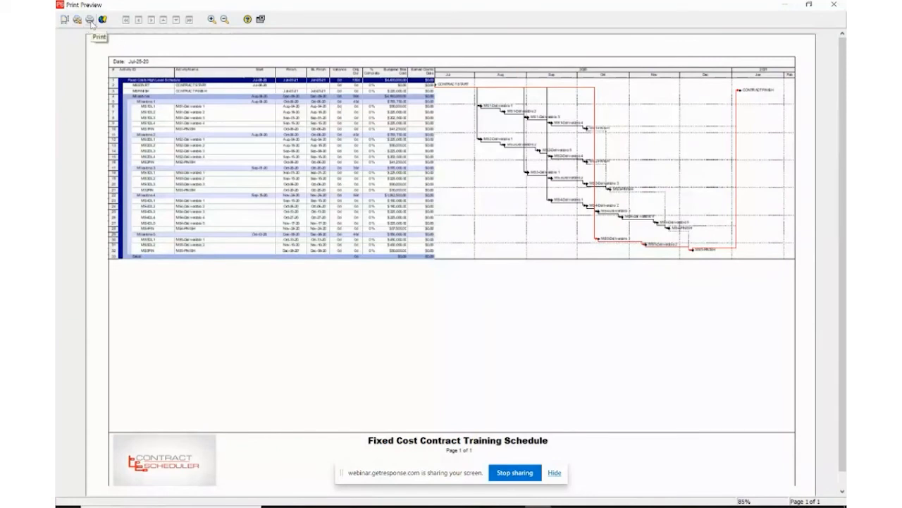
Check the printer settings for the schedule, cancel the print and leave the print preview.
left_click(90, 22)
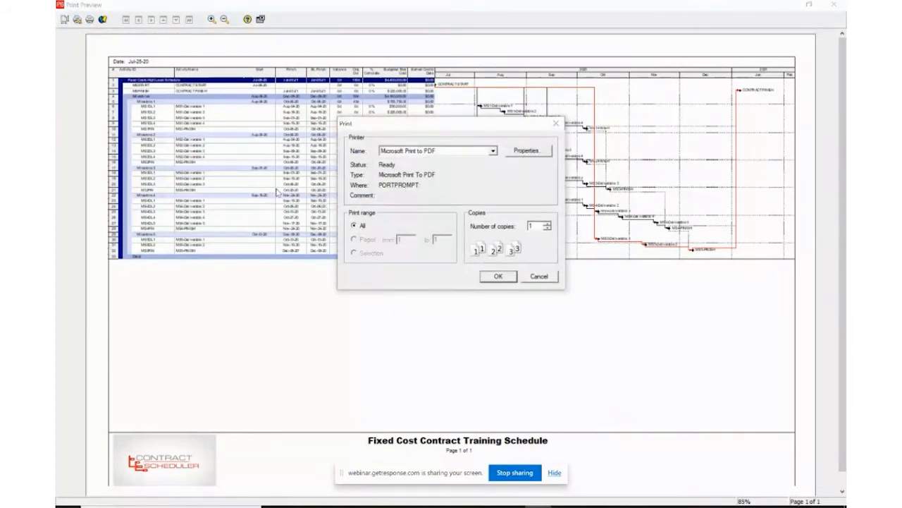
left_click(539, 276)
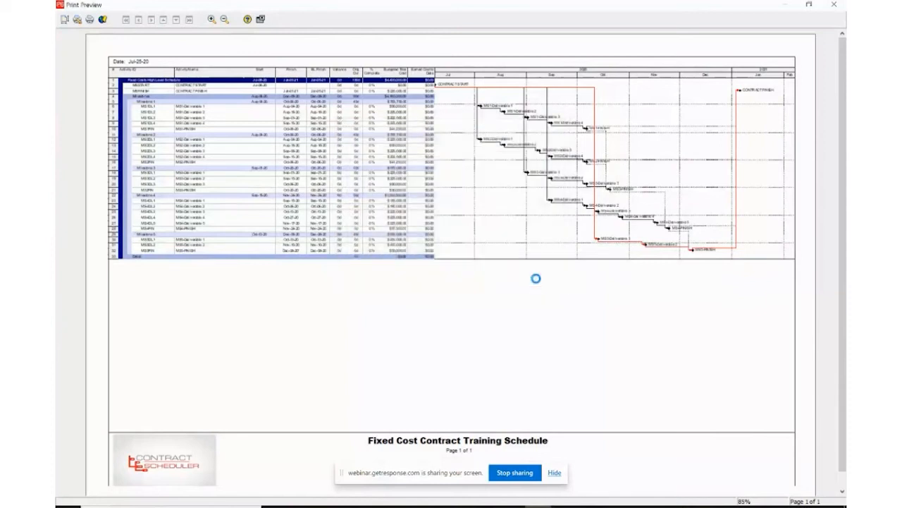
left_click(260, 19)
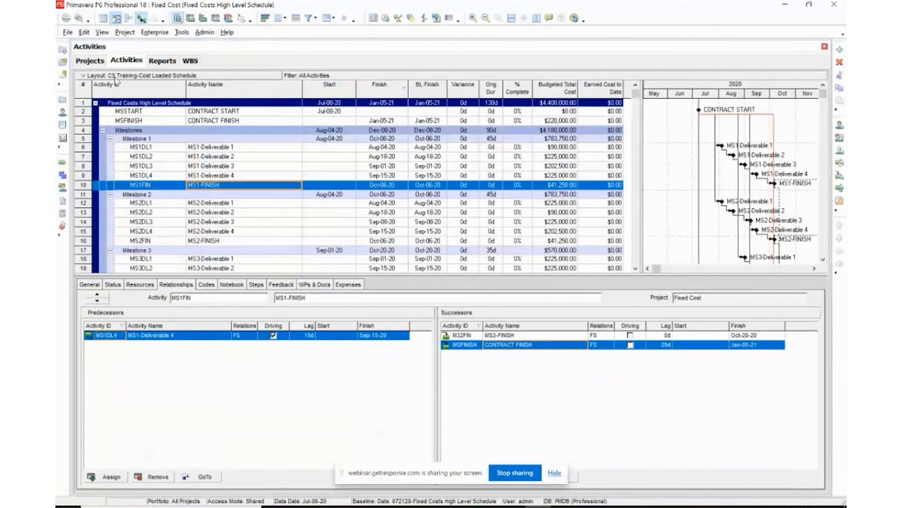
Open the layout CS Training-Cash Flow Spreadsheet without saving changes to the current layout.
left_click(116, 77)
mouse_move(116, 87)
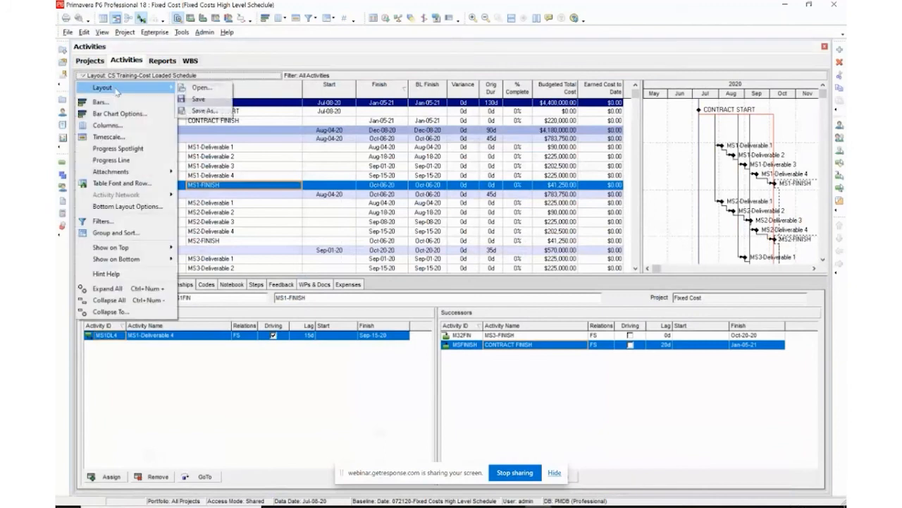
left_click(188, 91)
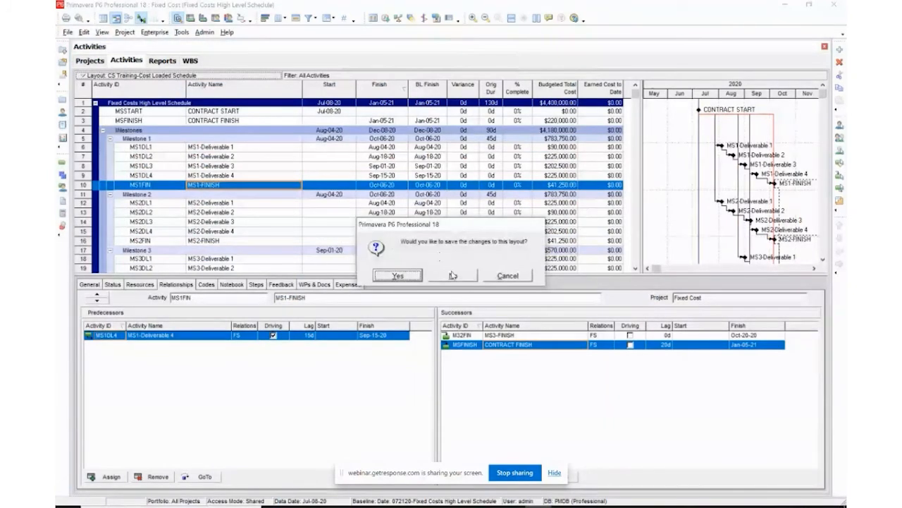
left_click(453, 276)
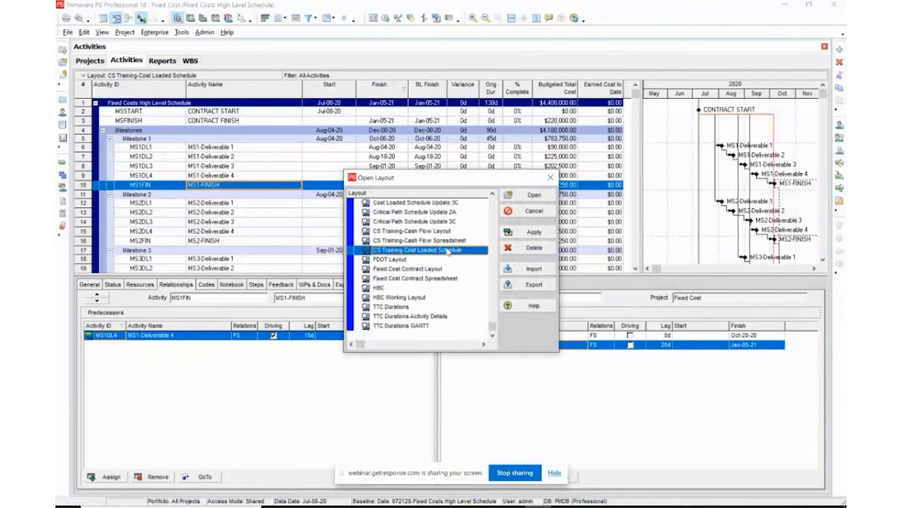
left_click(445, 241)
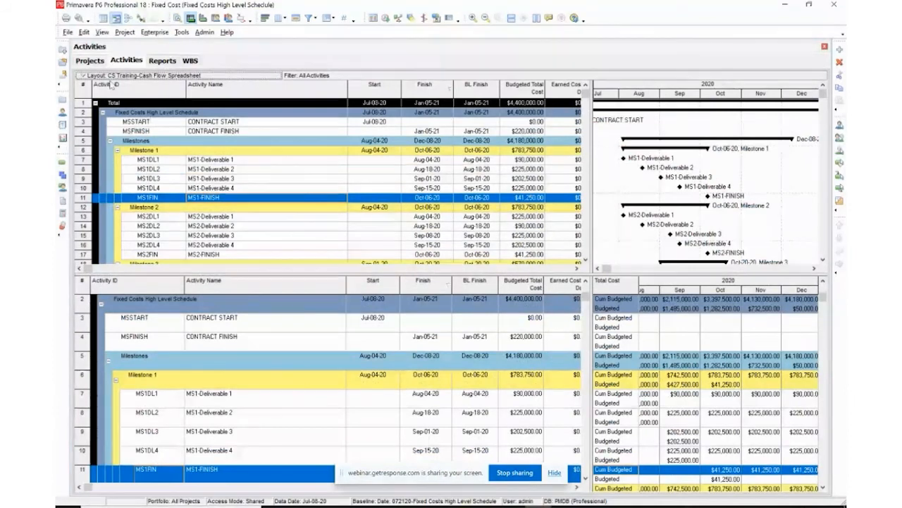
Look at the available bottom layout views, including Activity Usage Spreadsheet, without choosing another one.
left_click(111, 75)
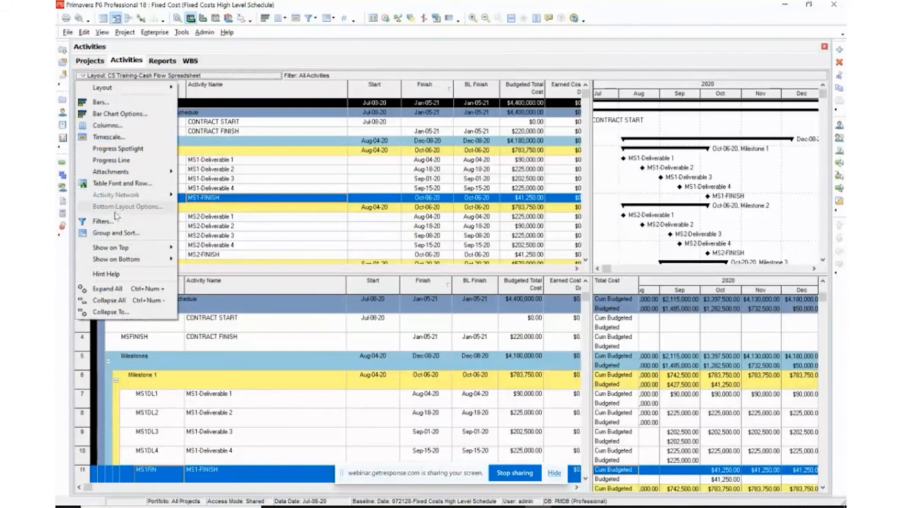
mouse_move(122, 259)
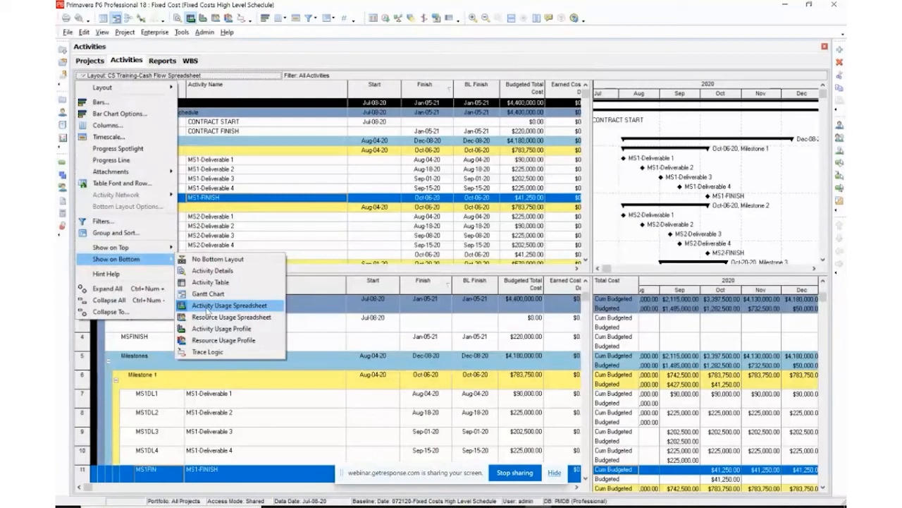
left_click(596, 17)
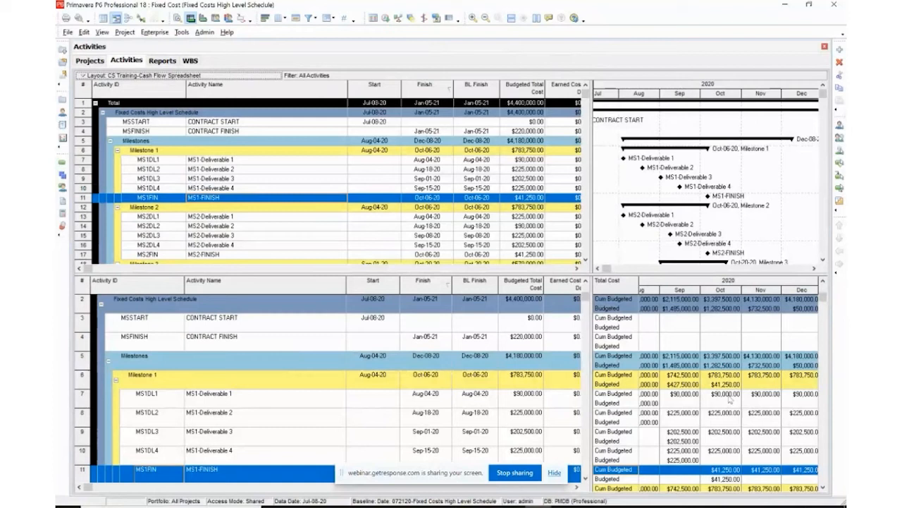
Look through the available spreadsheet fields for the cash flow spreadsheet as a flat list and leave without changing the selected fields.
left_click(696, 386)
right_click(697, 387)
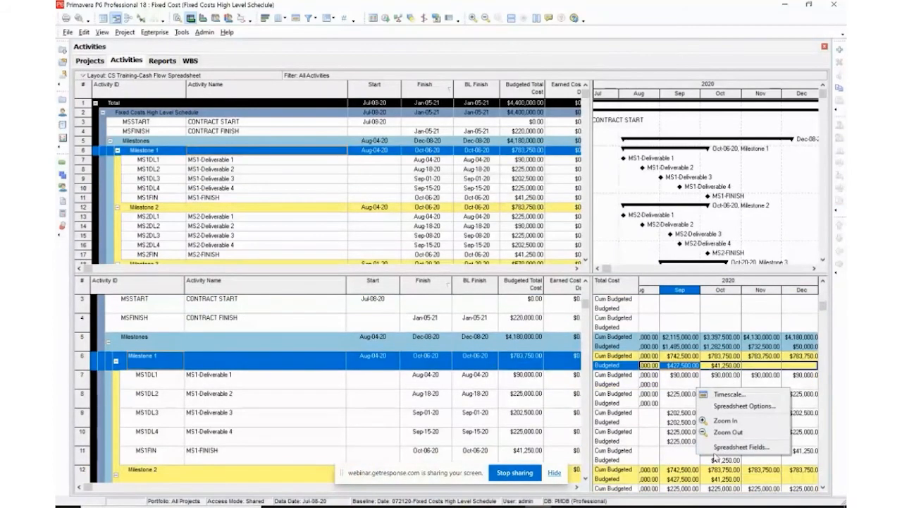
left_click(718, 452)
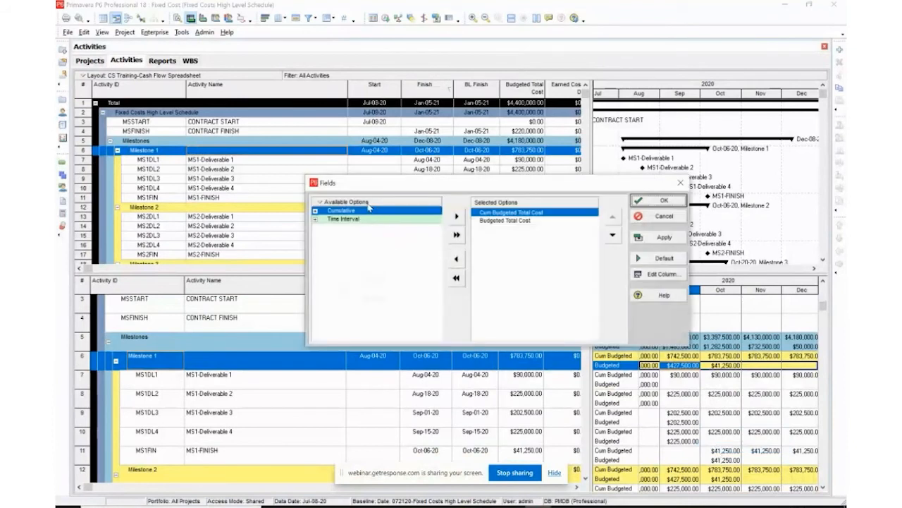
right_click(313, 206)
mouse_move(366, 245)
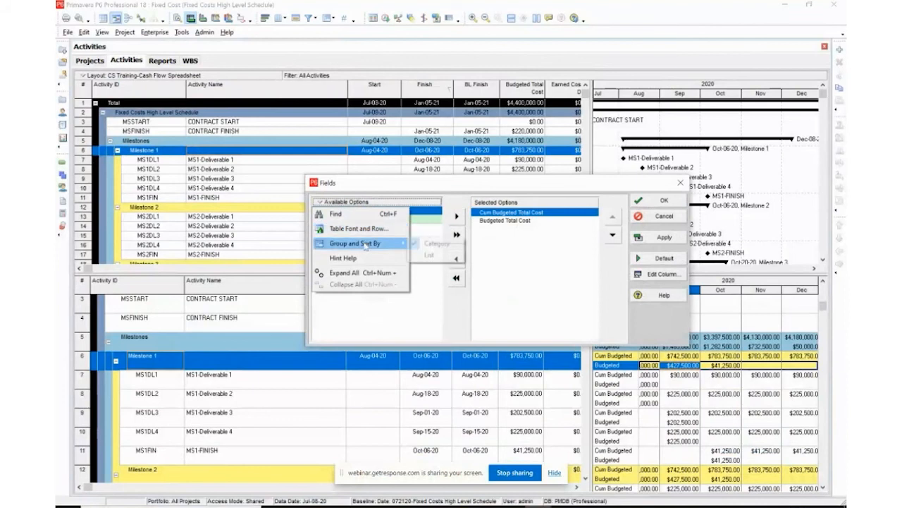
left_click(427, 256)
mouse_move(438, 221)
left_mouse_down()
mouse_move(437, 317)
mouse_move(438, 220)
left_mouse_up()
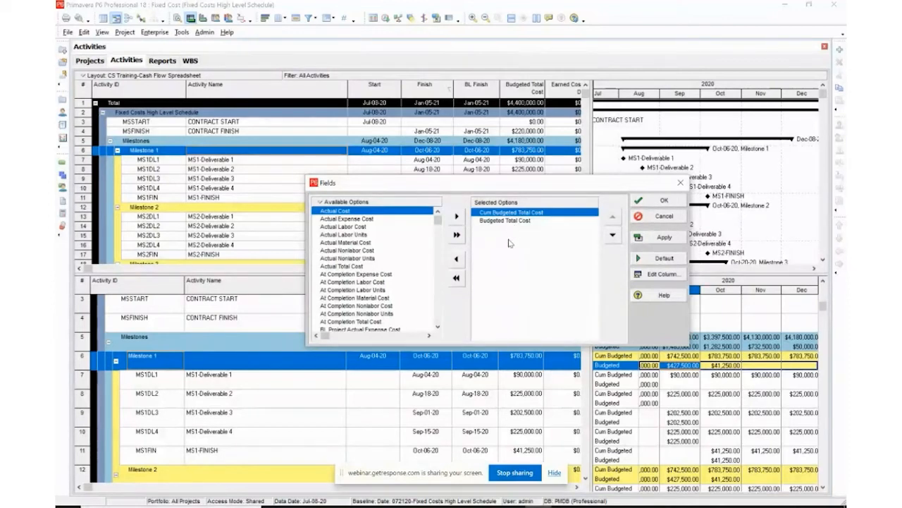
left_click(663, 215)
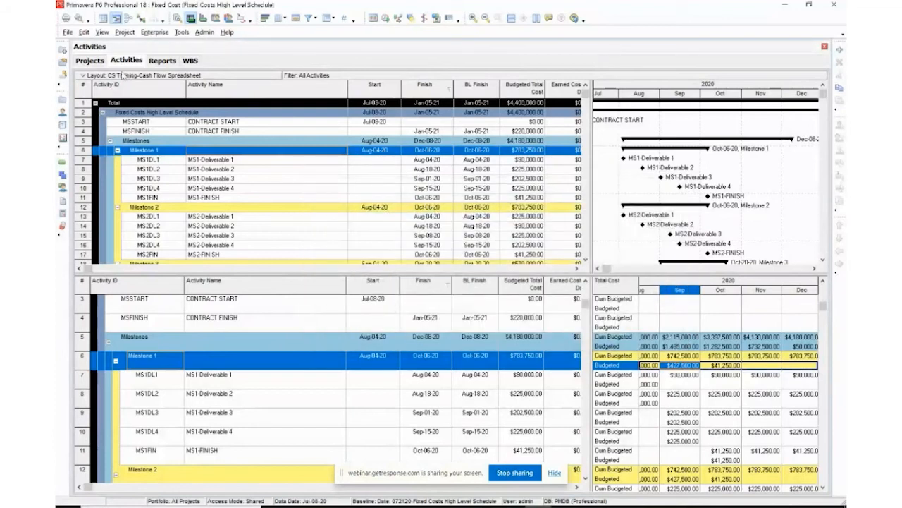
Preview the cash flow spreadsheet printout and review its pages and the timescale and print options of its page setup.
left_click(79, 18)
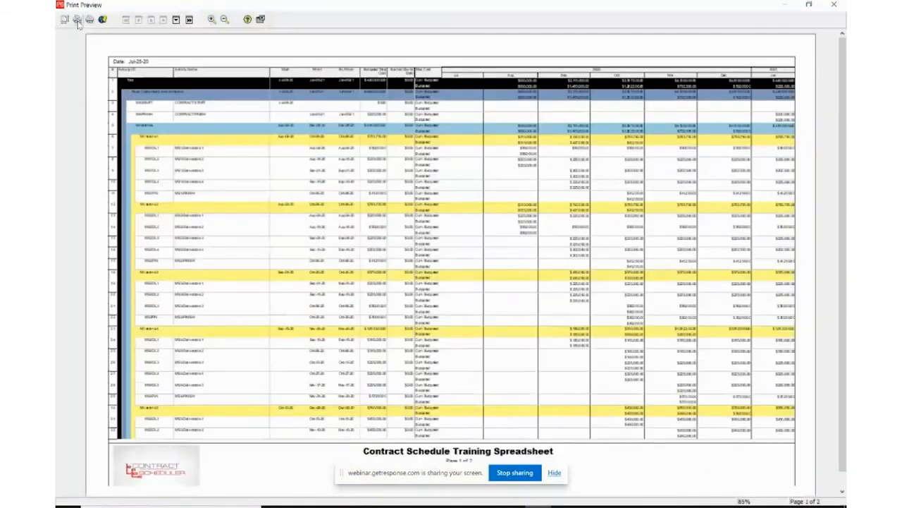
left_click(64, 20)
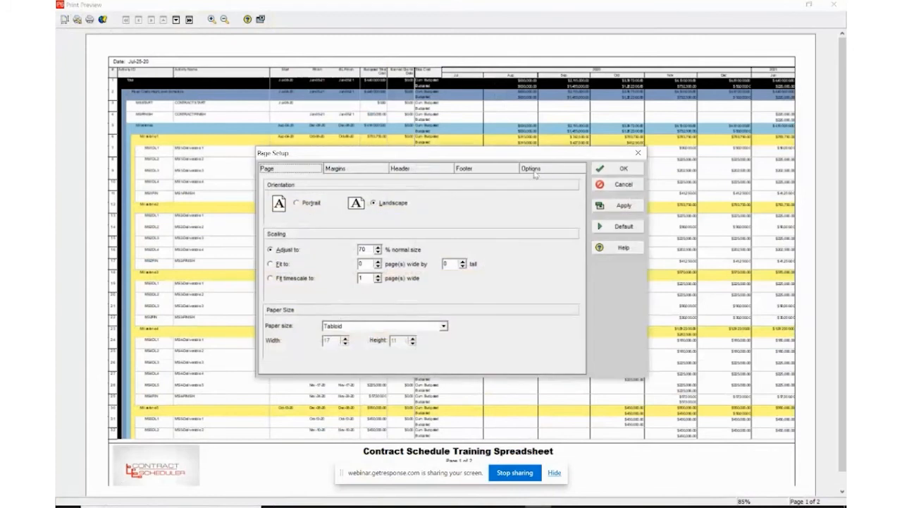
left_click(534, 172)
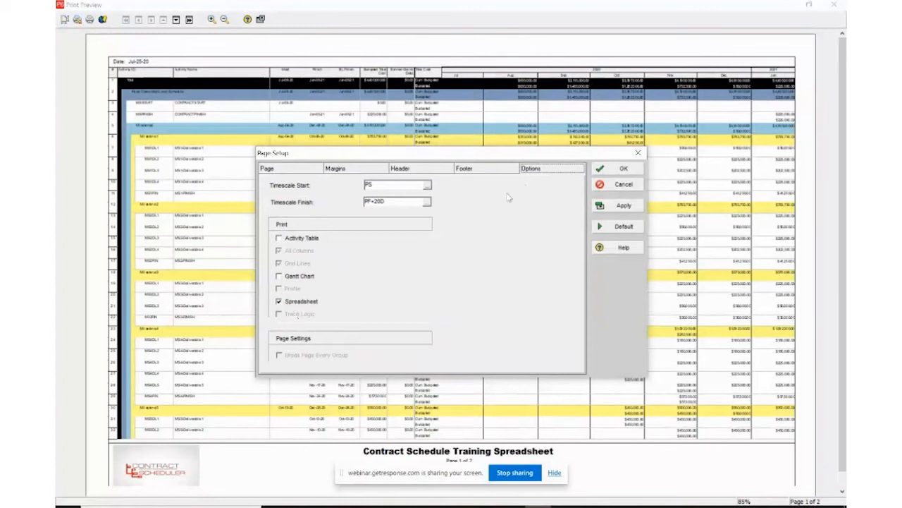
left_click(614, 169)
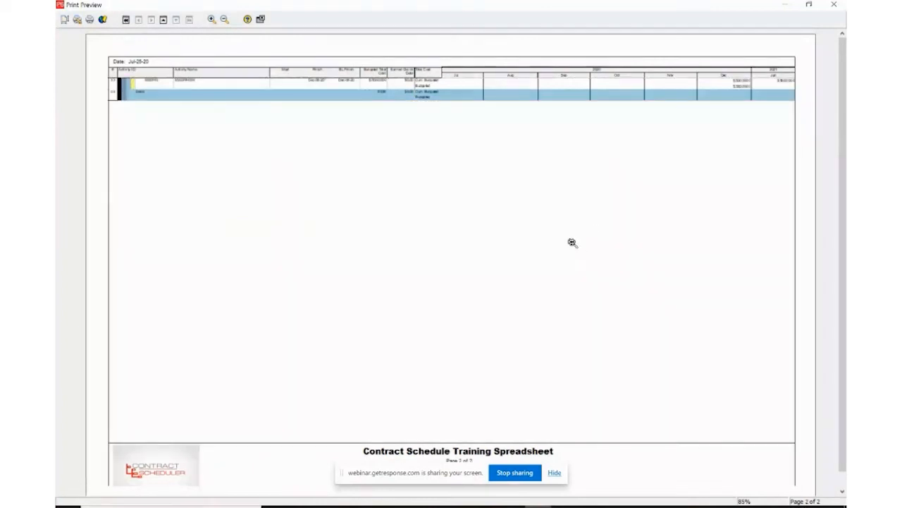
scroll(341, 185, "down", 1)
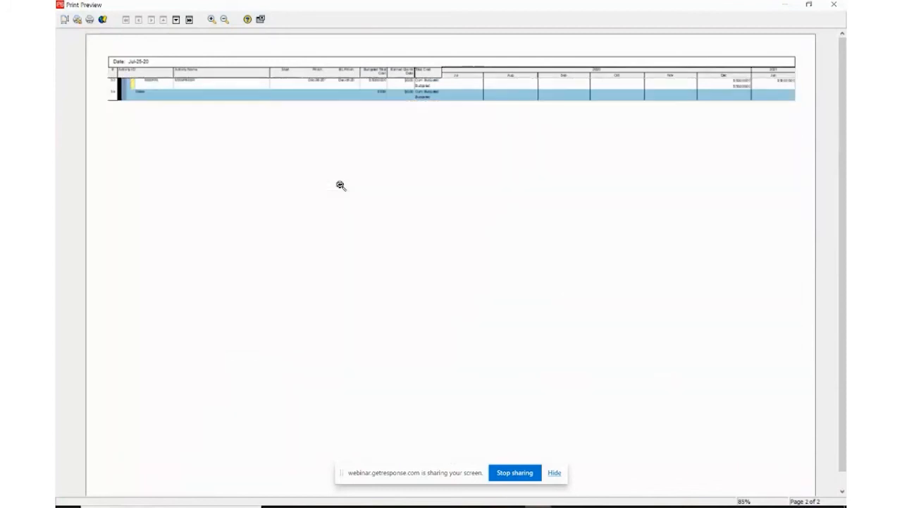
scroll(340, 185, "up", 1)
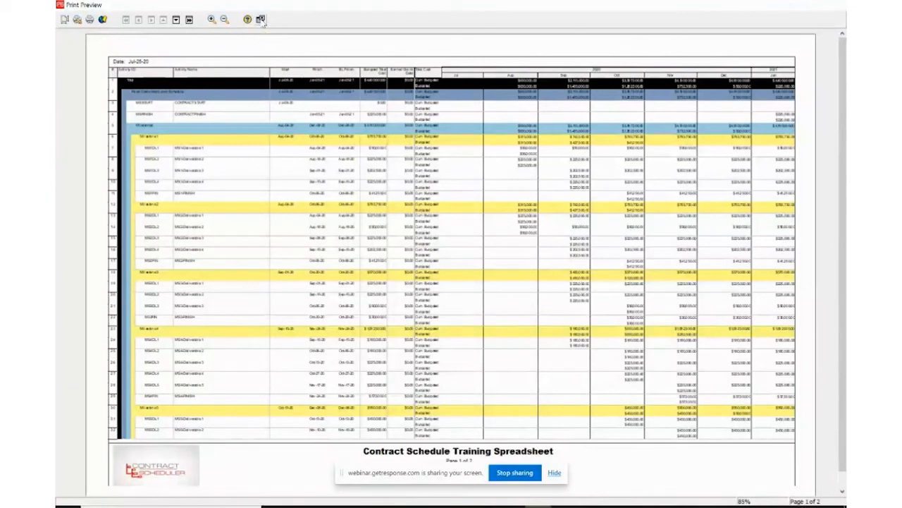
left_click(260, 20)
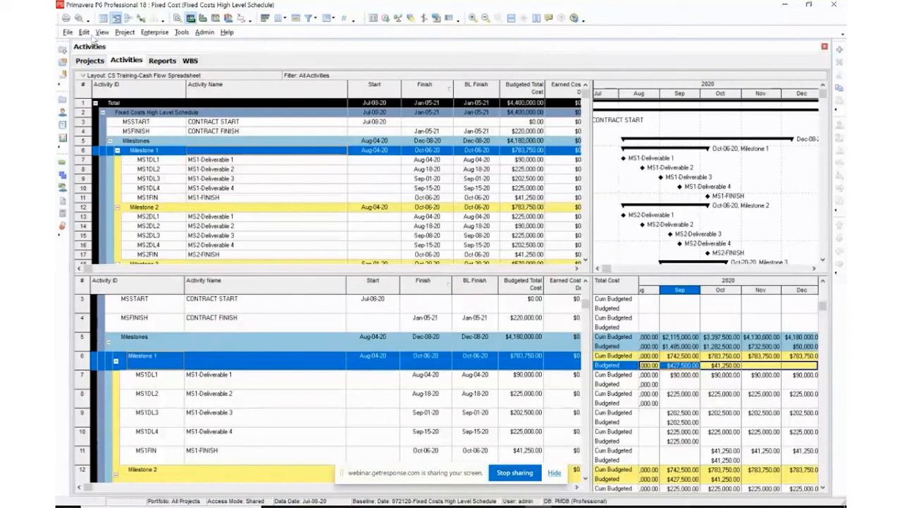
Include the Activity Table and Gantt Chart with the Spreadsheet in the print options and preview the combined printout.
left_click(79, 19)
left_click(65, 19)
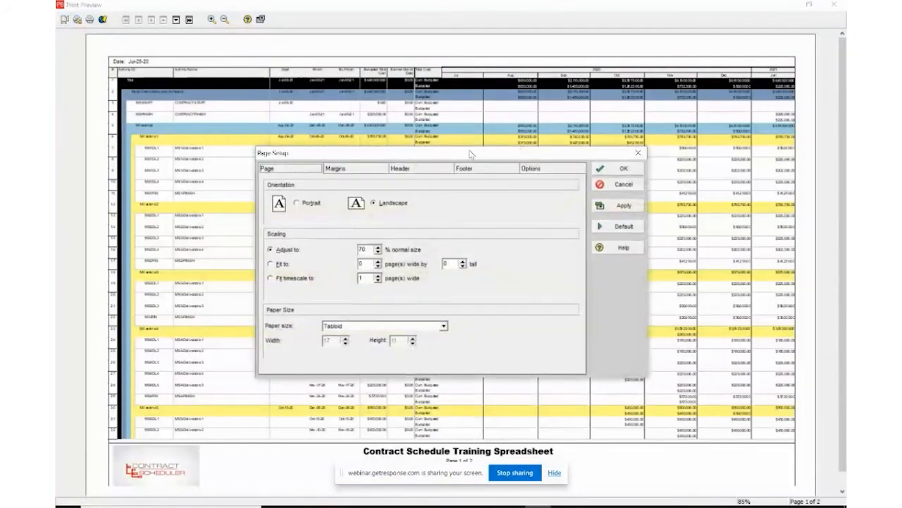
left_click(532, 169)
left_click(292, 239)
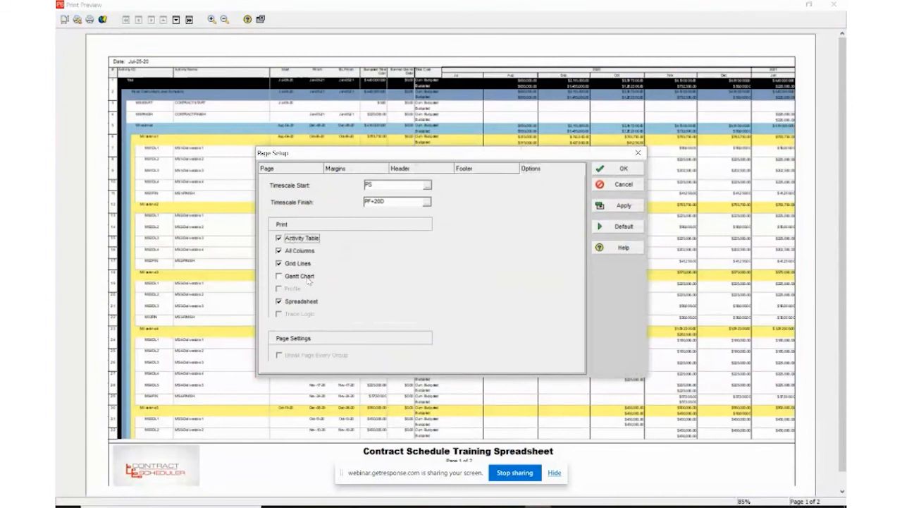
left_click(614, 173)
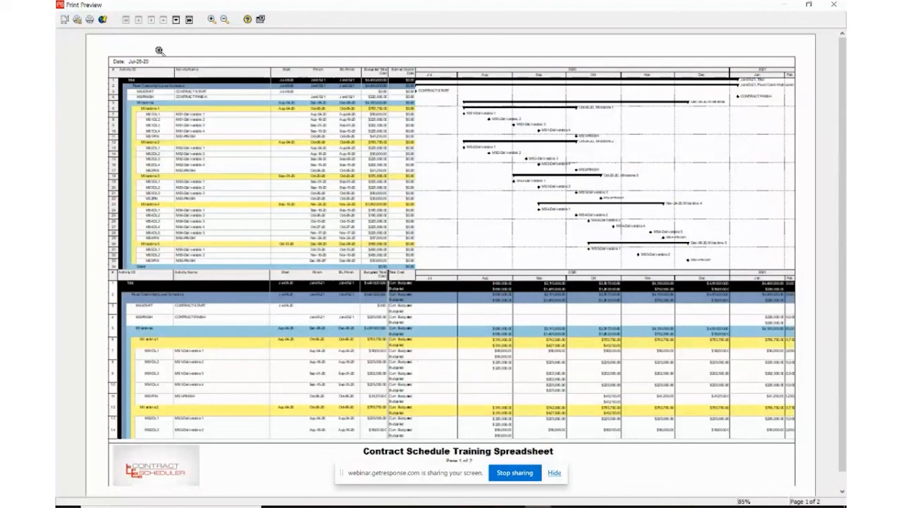
Exclude the Activity Table and Gantt Chart from the printout so only the Spreadsheet prints, and leave the print preview.
left_click(65, 22)
left_click(537, 170)
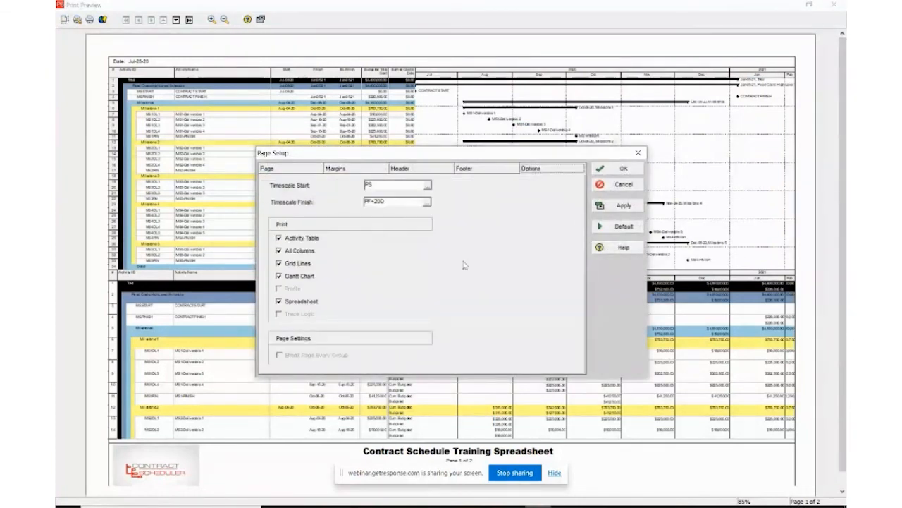
left_click(285, 240)
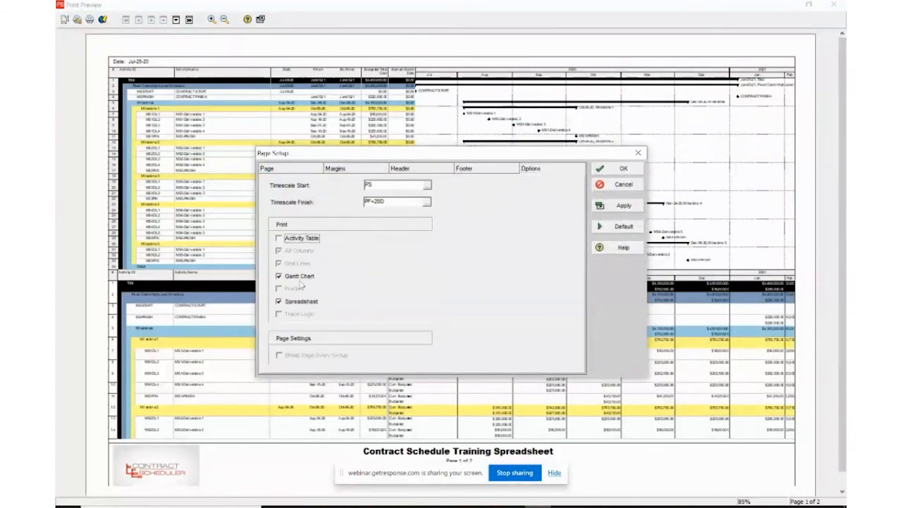
left_click(302, 277)
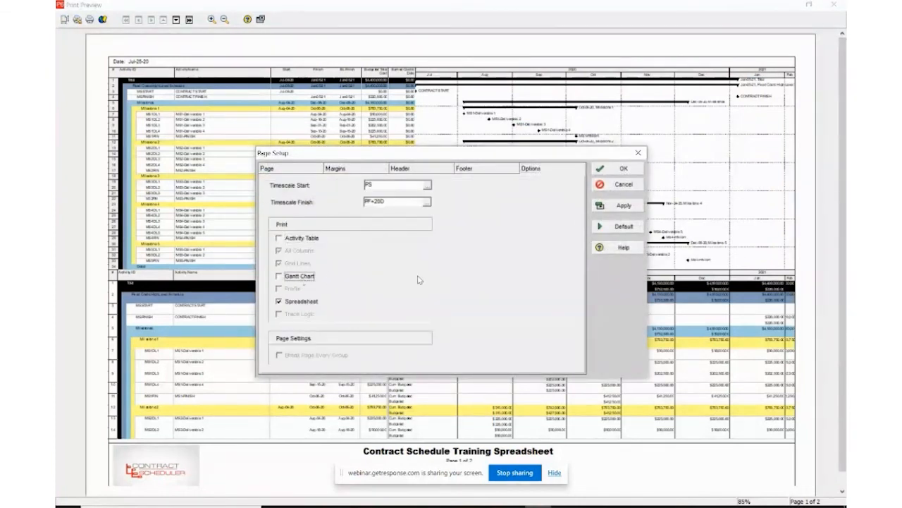
left_click(615, 168)
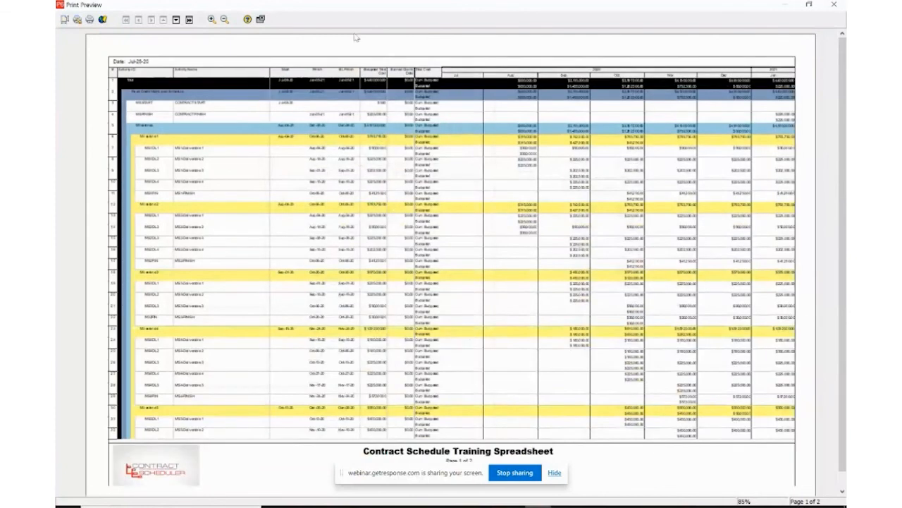
left_click(262, 20)
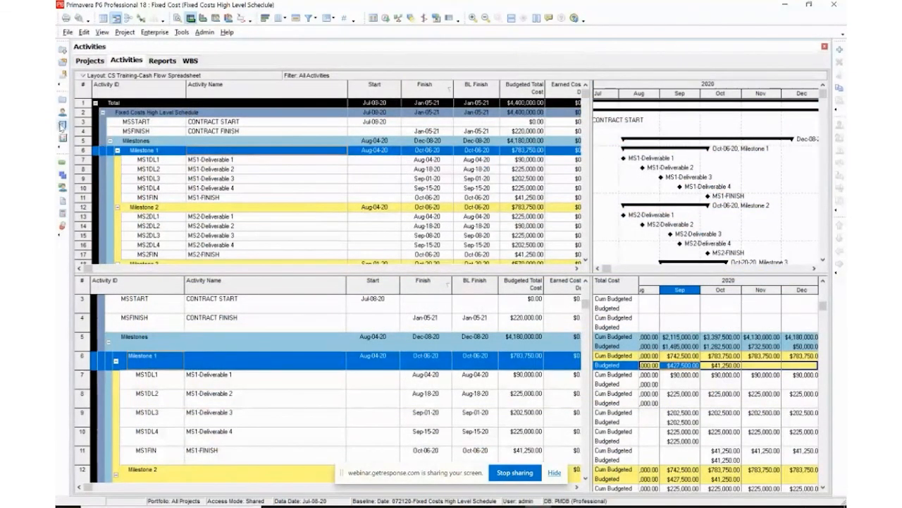
Browse the reports list and run the report EX-01 Activity Expenses from the Cost group to a print preview.
left_click(62, 126)
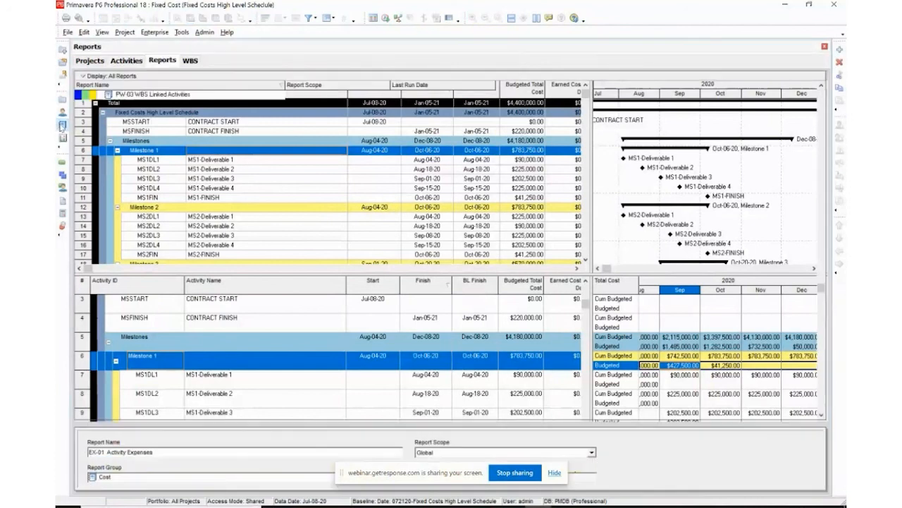
scroll(233, 181, "up", 15)
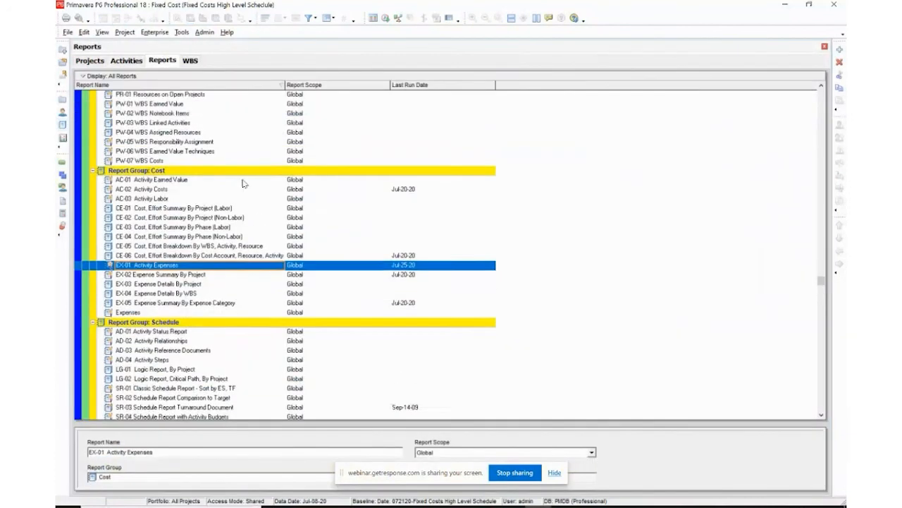
scroll(242, 182, "up", 2)
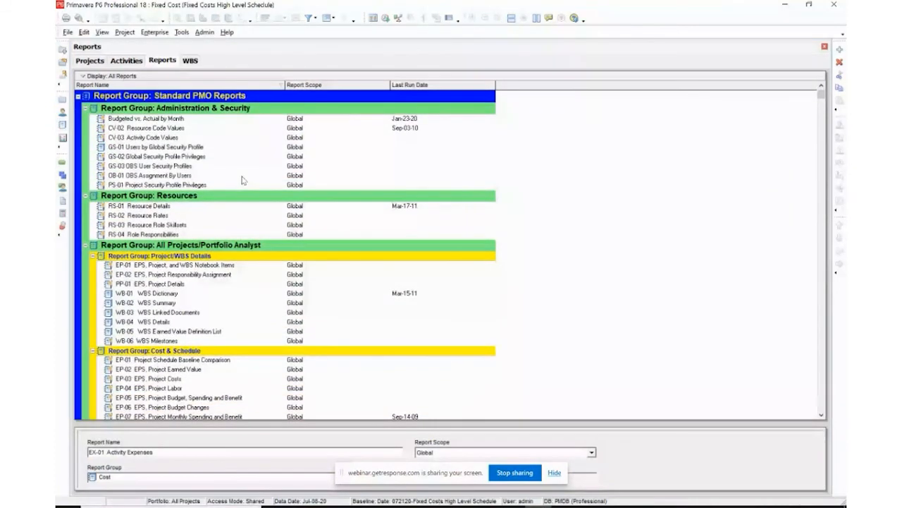
scroll(242, 180, "down", 11)
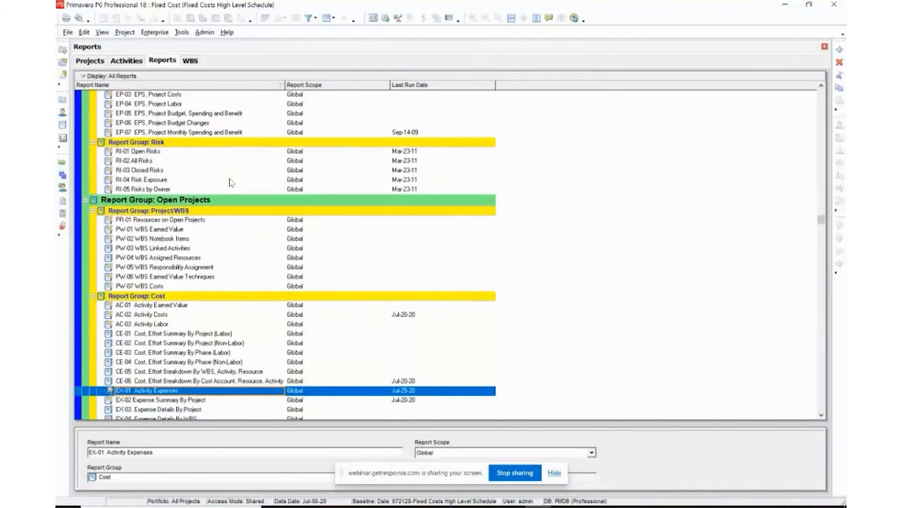
scroll(230, 183, "down", 5)
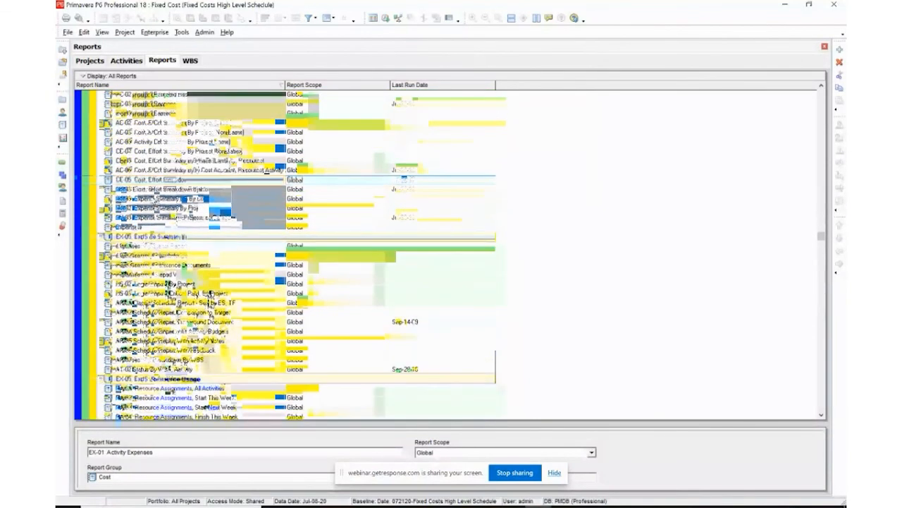
scroll(242, 254, "up", 2)
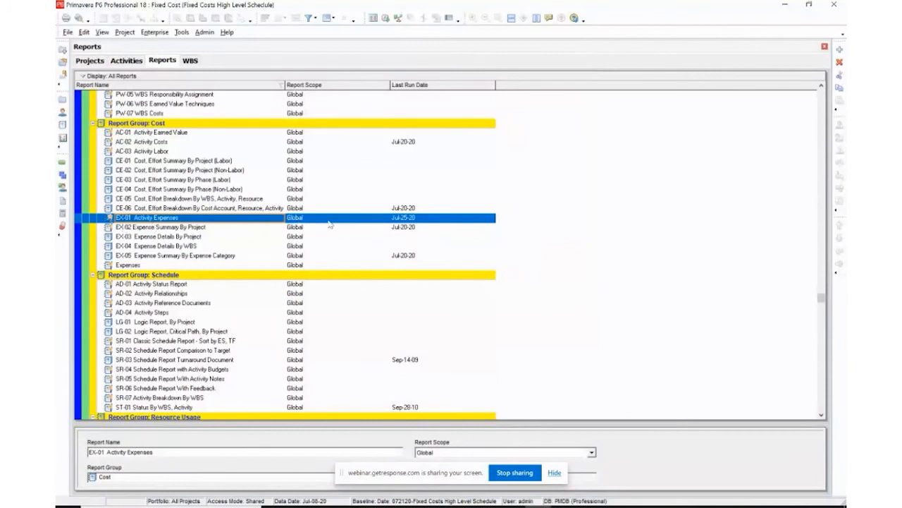
right_click(208, 221)
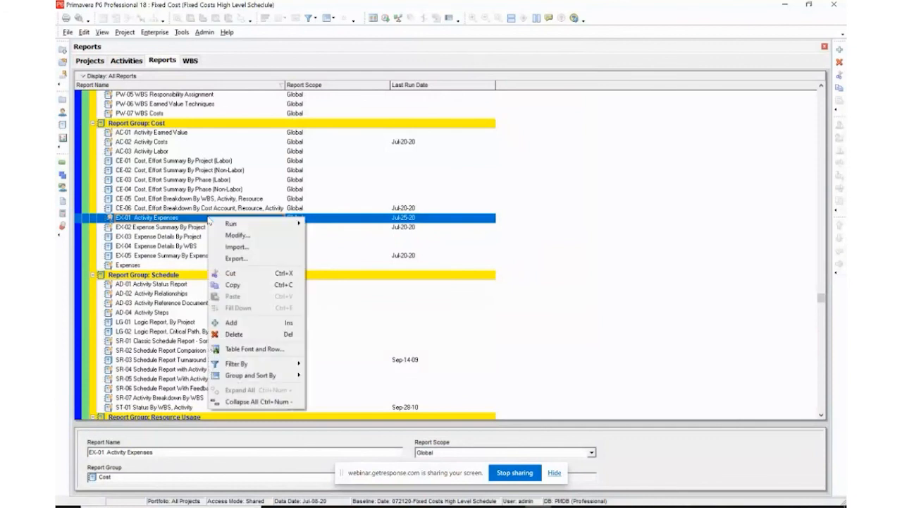
mouse_move(238, 226)
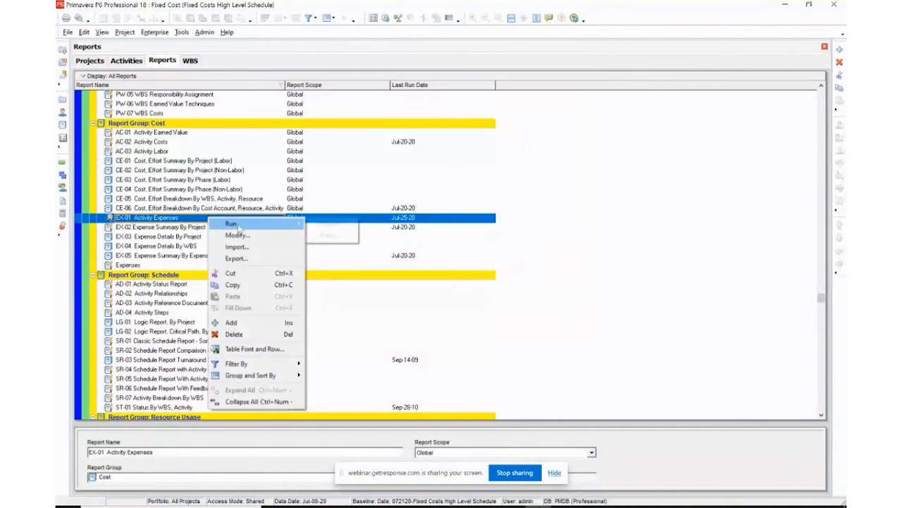
left_click(327, 230)
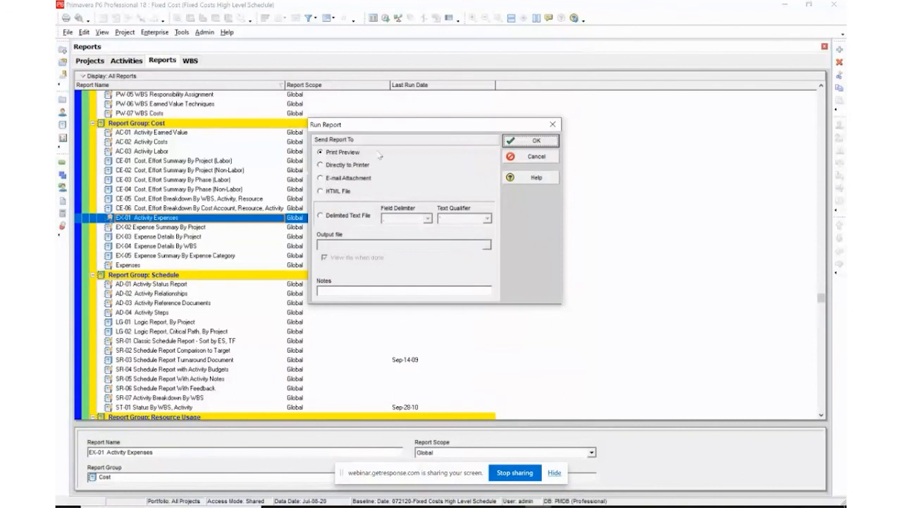
left_click(523, 142)
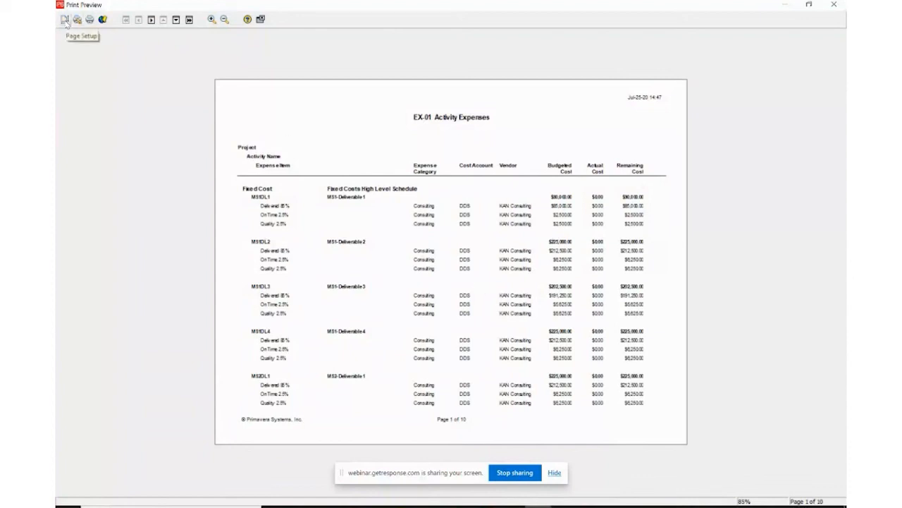
Set the paper size of the Activity Expenses report to Legal in the page setup.
left_click(64, 19)
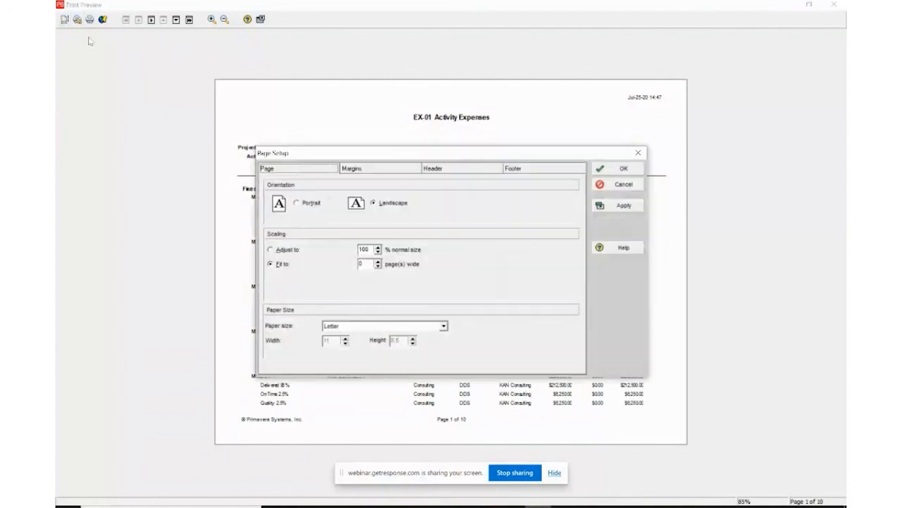
left_click(443, 326)
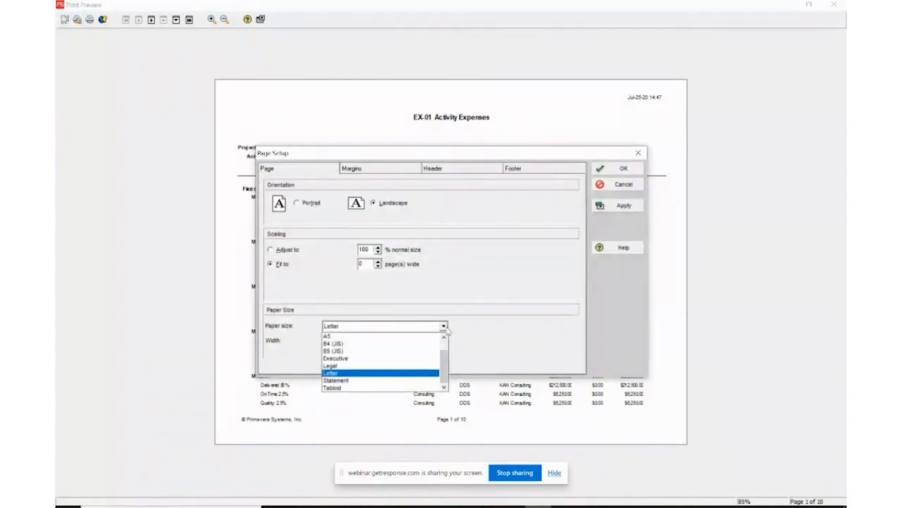
left_click(348, 366)
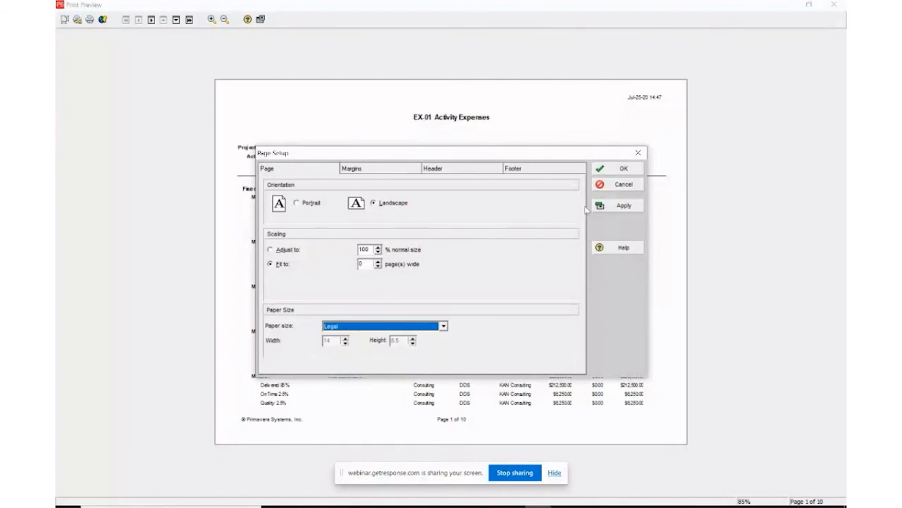
left_click(620, 169)
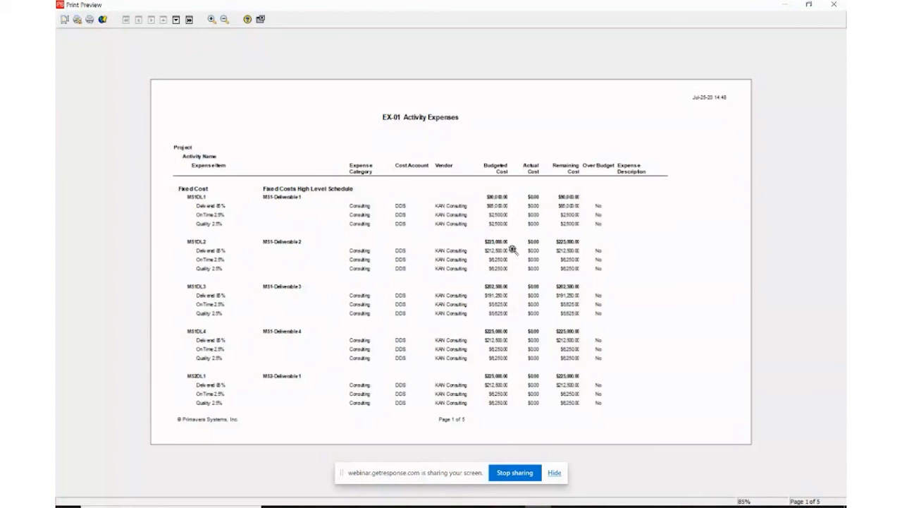
Page through the Activity Expenses report to its totals on the last page, close the preview and return to the activities.
left_click(177, 21)
left_click(176, 20)
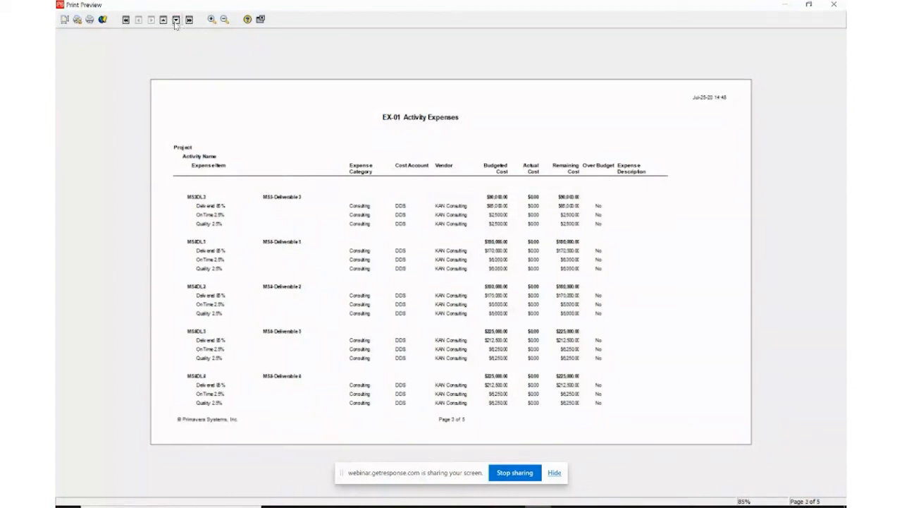
left_click(176, 23)
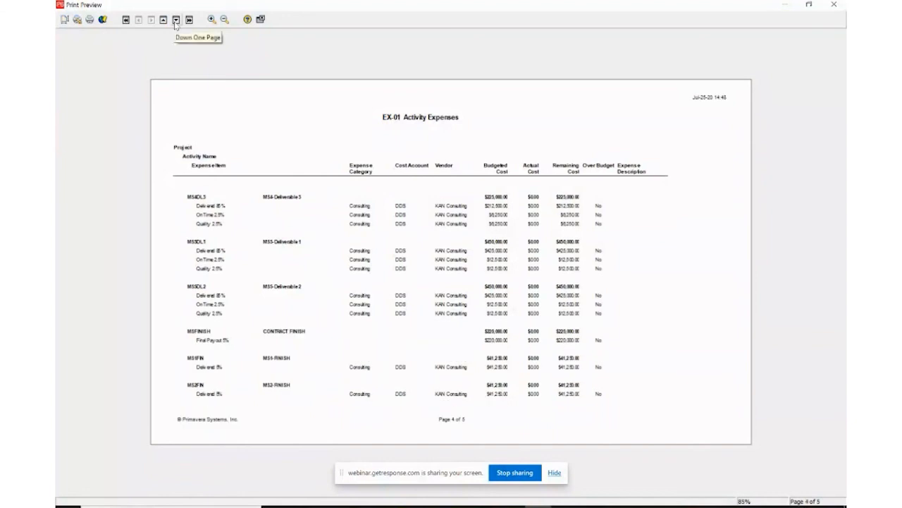
left_click(176, 23)
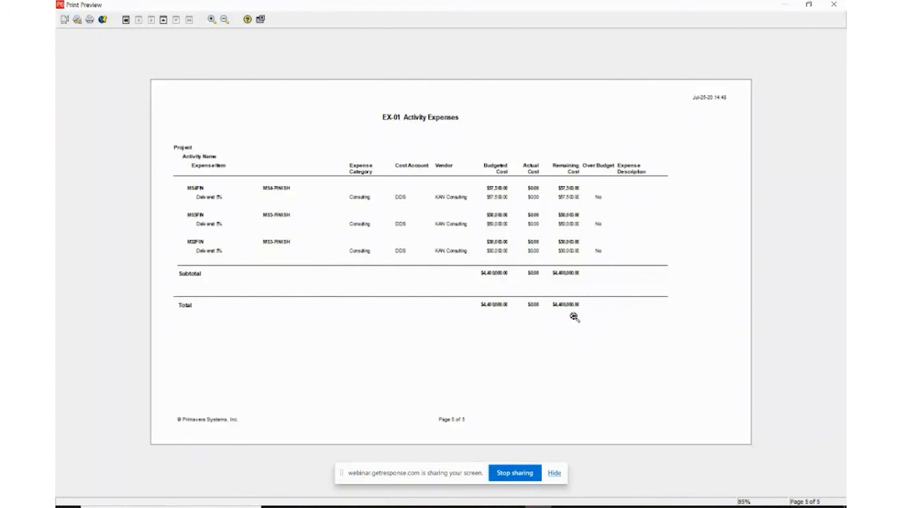
left_click(261, 19)
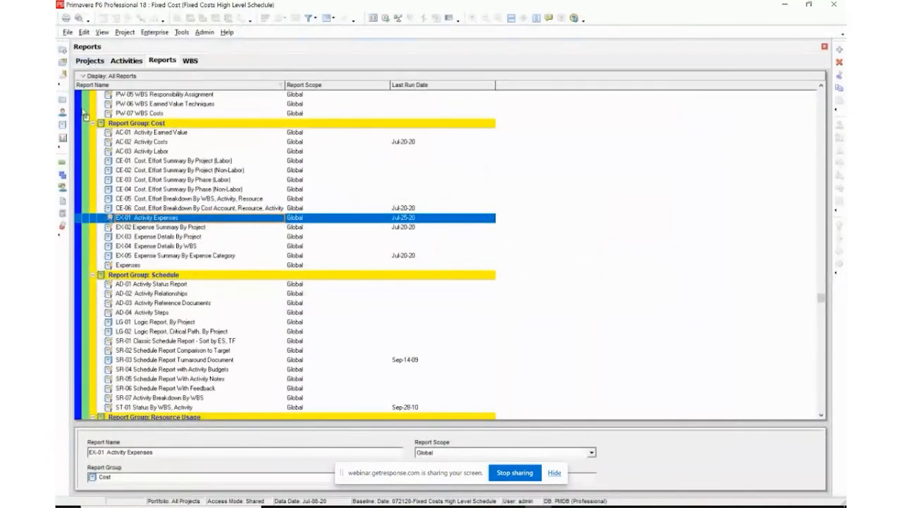
left_click(63, 164)
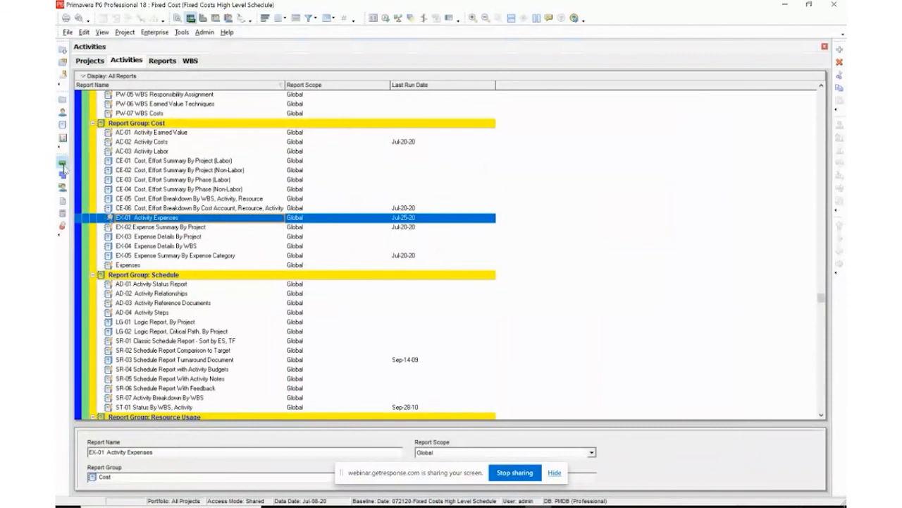